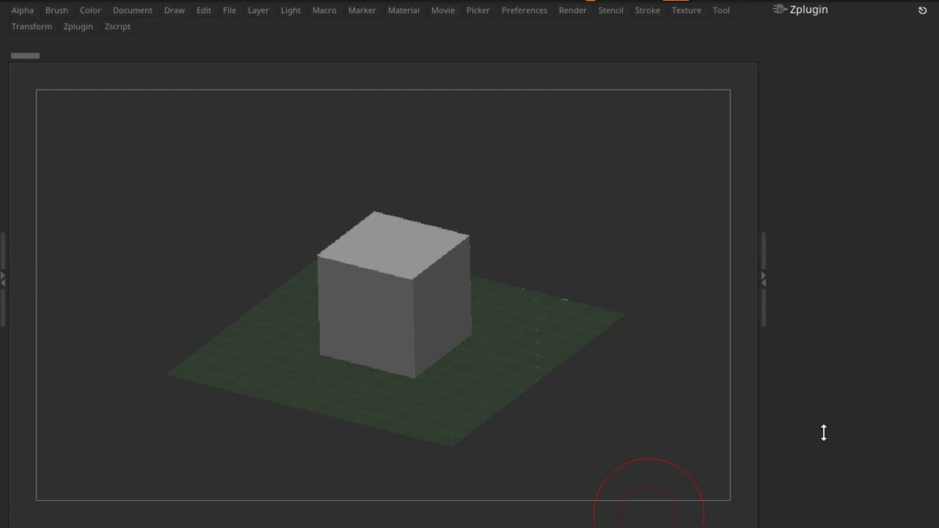
Open PIE 1 of the Mad Pony Pie Menu 2 plugin for editing and rename it Sculpting Brushes
{"action": "left_click", "coordinate": [808, 10]}
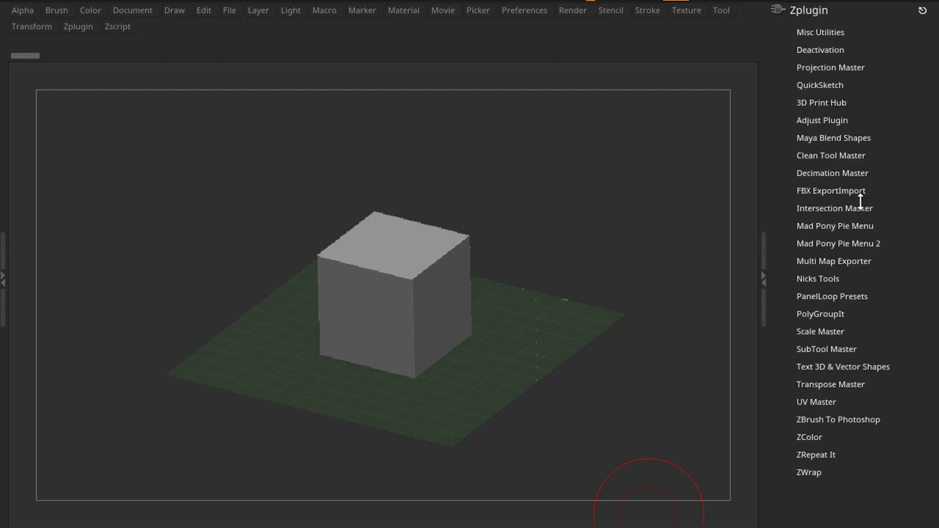
{"action": "left_click", "coordinate": [886, 244]}
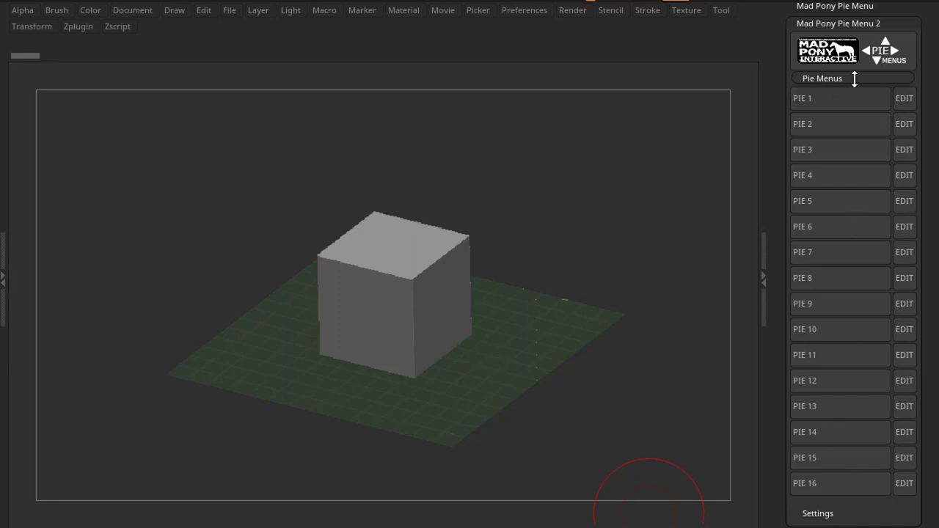
{"action": "left_click", "coordinate": [904, 99]}
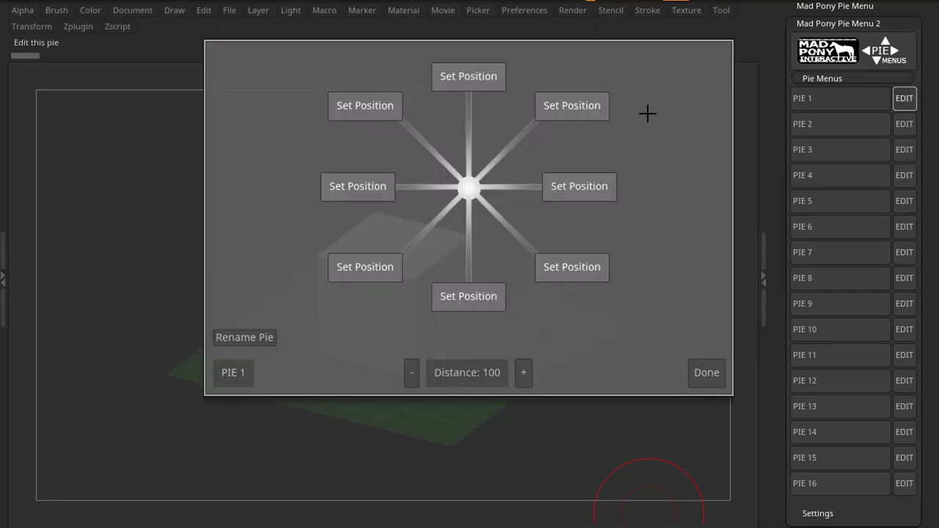
{"action": "left_click", "coordinate": [237, 338]}
{"action": "type", "text": "Sculpting Brushes"}
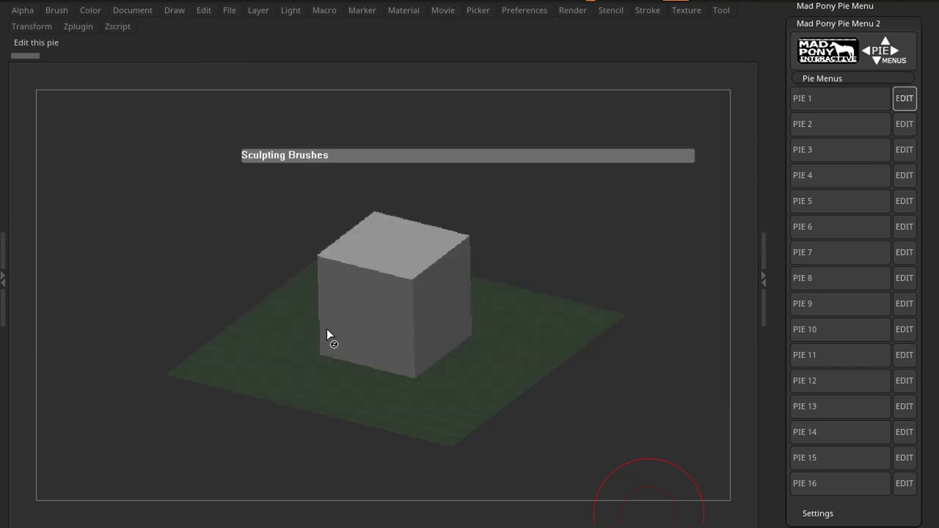
{"action": "key", "text": "Return"}
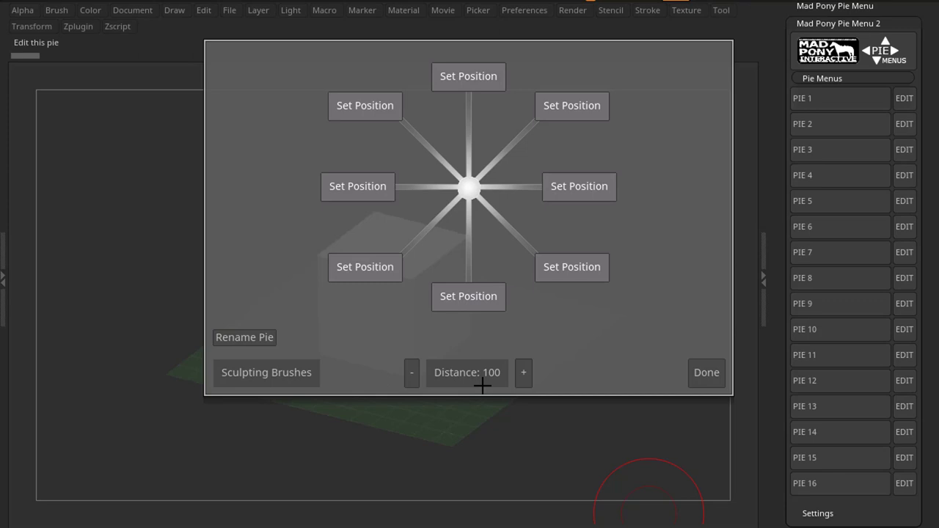
Set the Sculpting Brushes pie's distance to 110 and finish editing the pie
{"action": "left_click", "coordinate": [413, 372]}
{"action": "left_click", "coordinate": [413, 373]}
{"action": "left_click", "coordinate": [413, 374]}
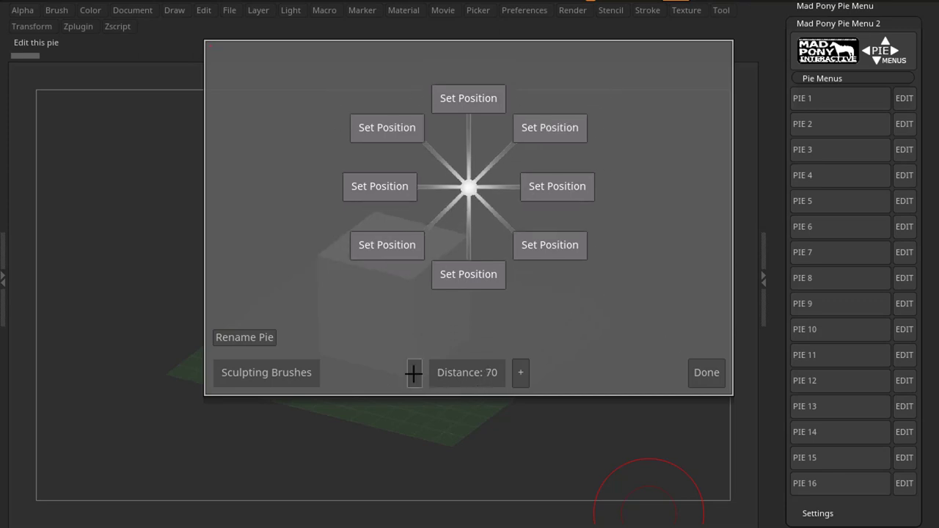
{"action": "left_click", "coordinate": [413, 373]}
{"action": "left_click", "coordinate": [413, 373]}
{"action": "left_click", "coordinate": [413, 373]}
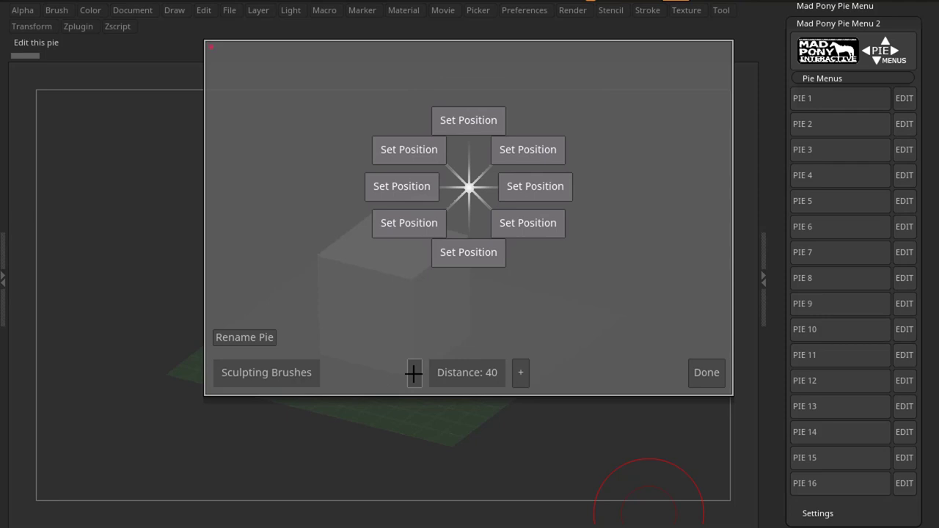
{"action": "left_click", "coordinate": [413, 374]}
{"action": "left_click", "coordinate": [433, 373]}
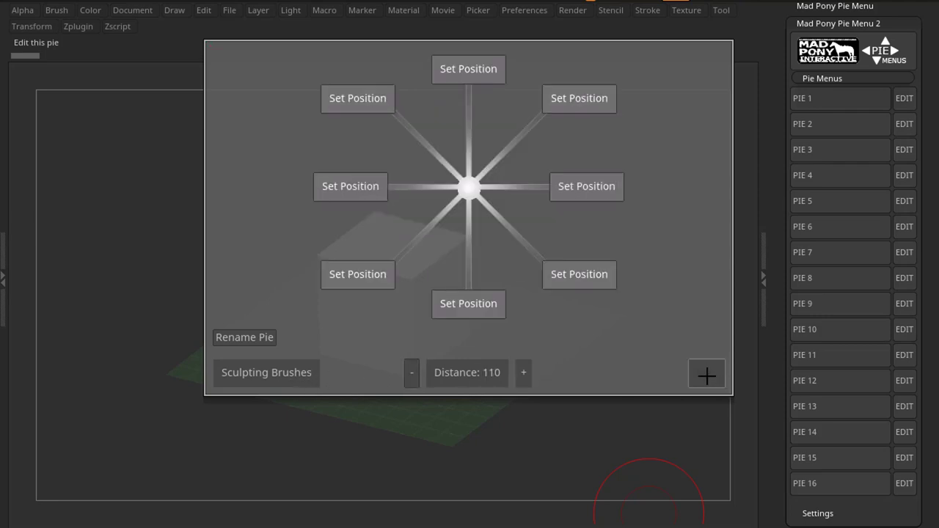
{"action": "left_click", "coordinate": [706, 376]}
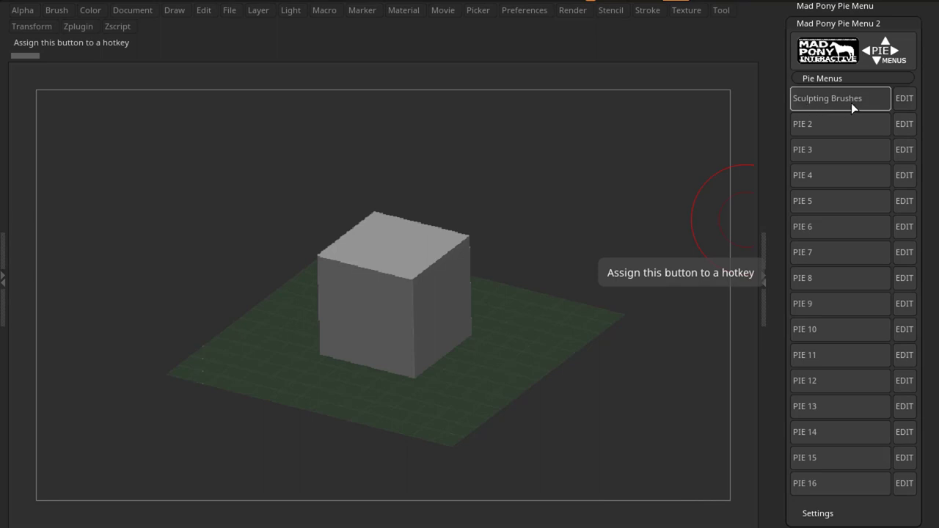
Assign the hotkey A to the Sculpting Brushes pie menu and test it over the canvas
{"action": "key", "text": "ctrl"}
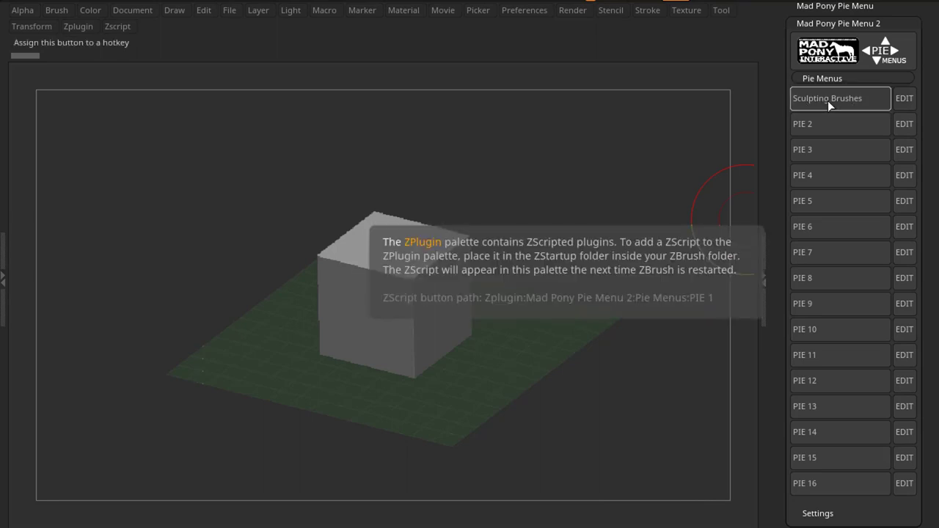
{"action": "left_click", "coordinate": [828, 101], "text": "ctrl+alt"}
{"action": "key", "text": "a"}
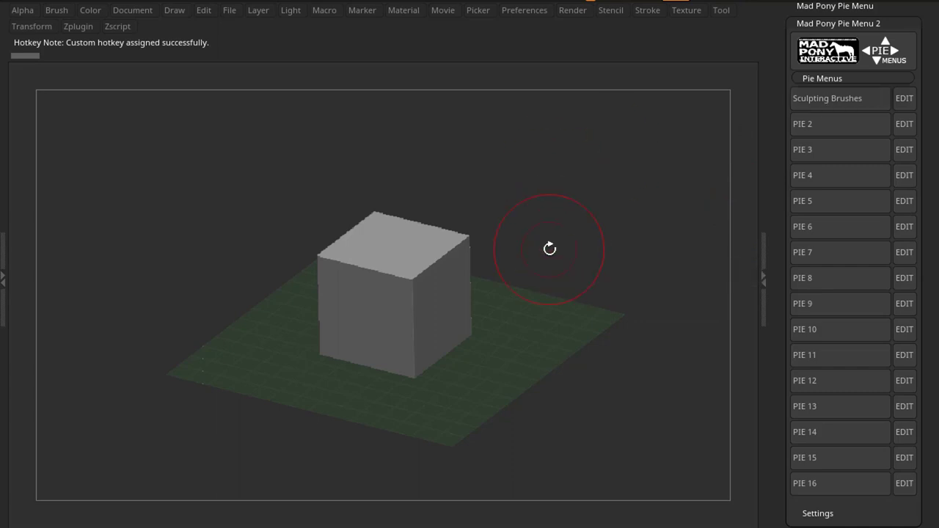
{"action": "key", "text": "a"}
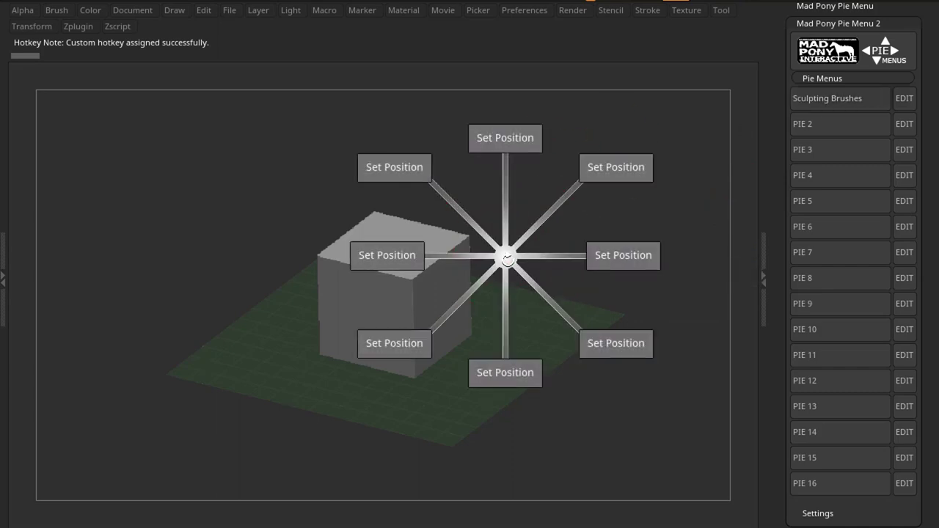
{"action": "key", "text": "Escape"}
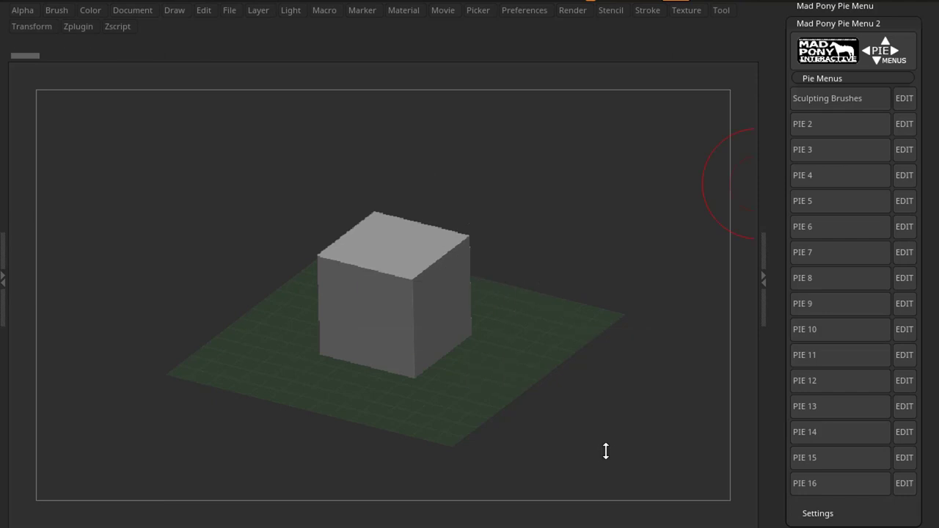
Open the left tray and dock the Brush palette in it
{"action": "left_click", "coordinate": [3, 288]}
{"action": "left_click", "coordinate": [228, 10]}
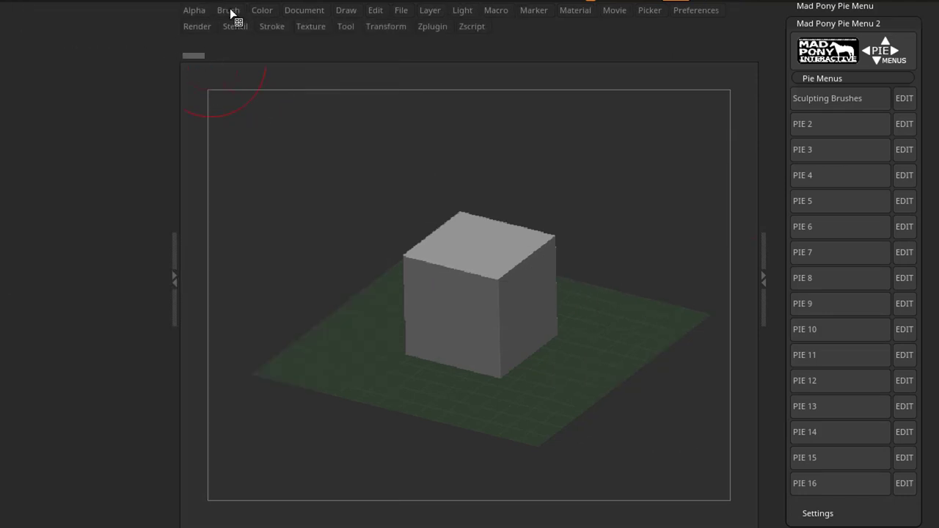
{"action": "left_click", "coordinate": [230, 10]}
{"action": "left_click_drag", "start_coordinate": [230, 29], "coordinate": [83, 56]}
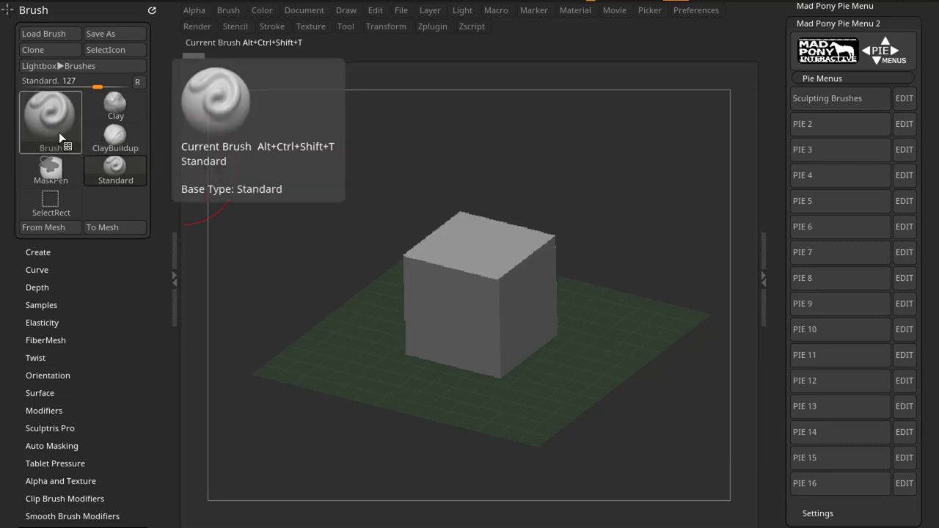
Select the Move brush as the current brush
{"action": "key", "text": "b"}
{"action": "key", "text": "m"}
{"action": "key", "text": "v"}
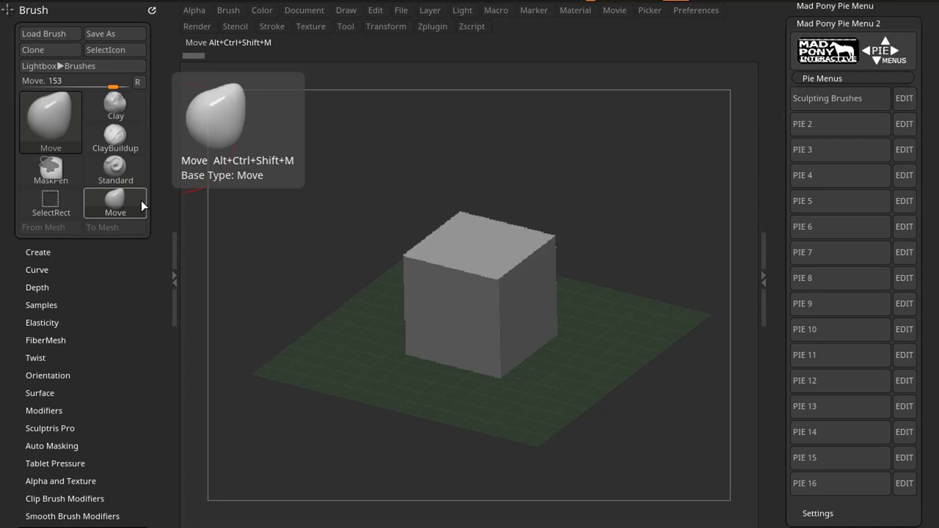
Make the upper-left slot of the Sculpting Brushes pie a Cancel Position, finish editing, and test it on the canvas
{"action": "left_click", "coordinate": [902, 103]}
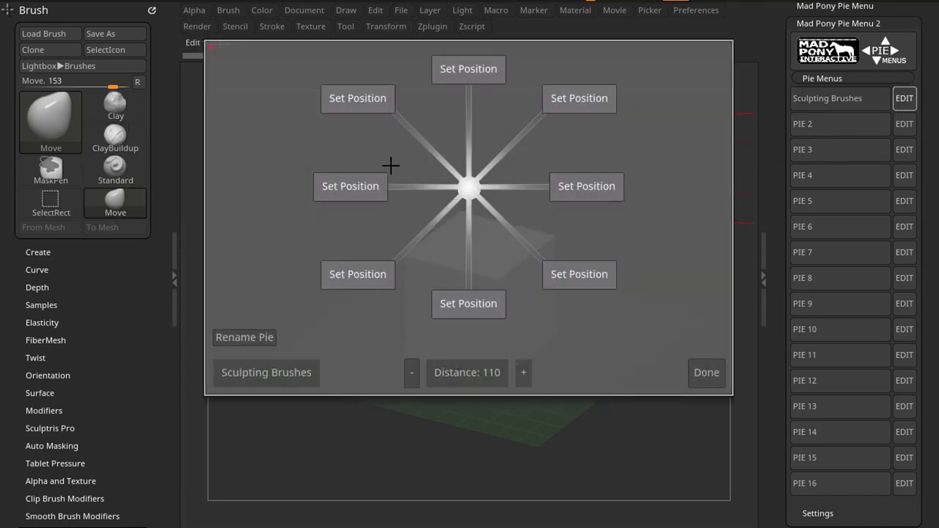
{"action": "left_click", "coordinate": [349, 102]}
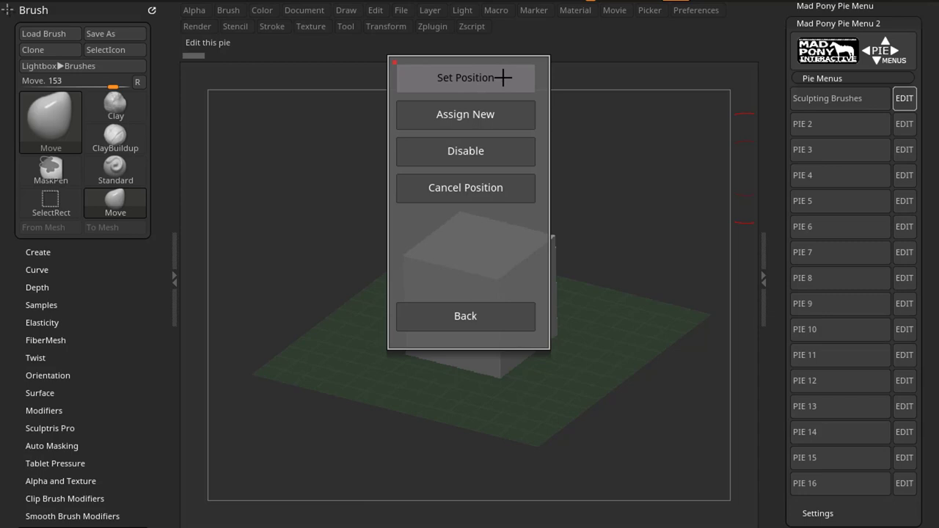
{"action": "left_click", "coordinate": [475, 192]}
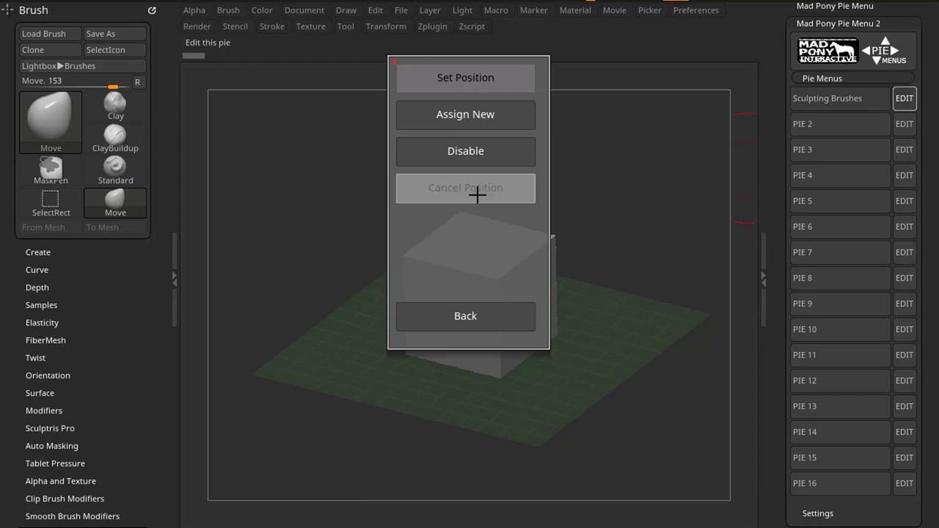
{"action": "left_click", "coordinate": [484, 308]}
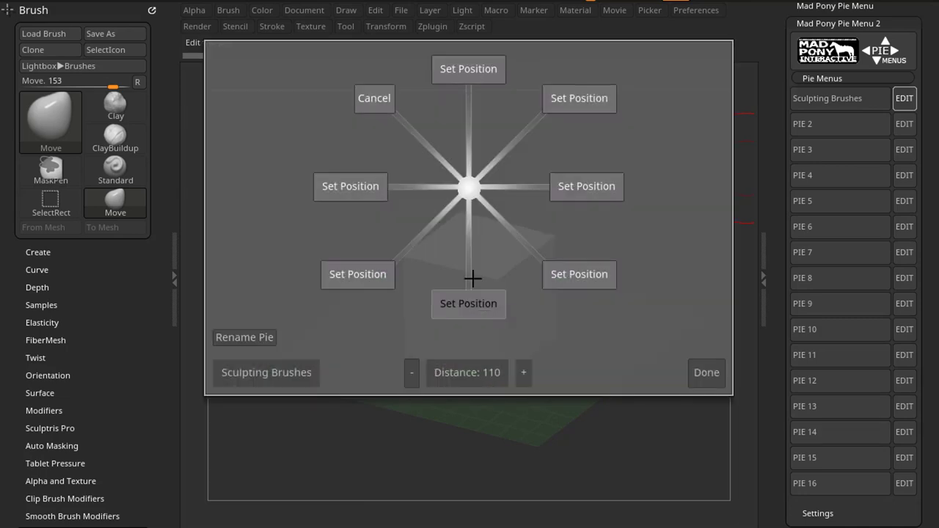
{"action": "left_click", "coordinate": [705, 373]}
{"action": "key", "text": "a"}
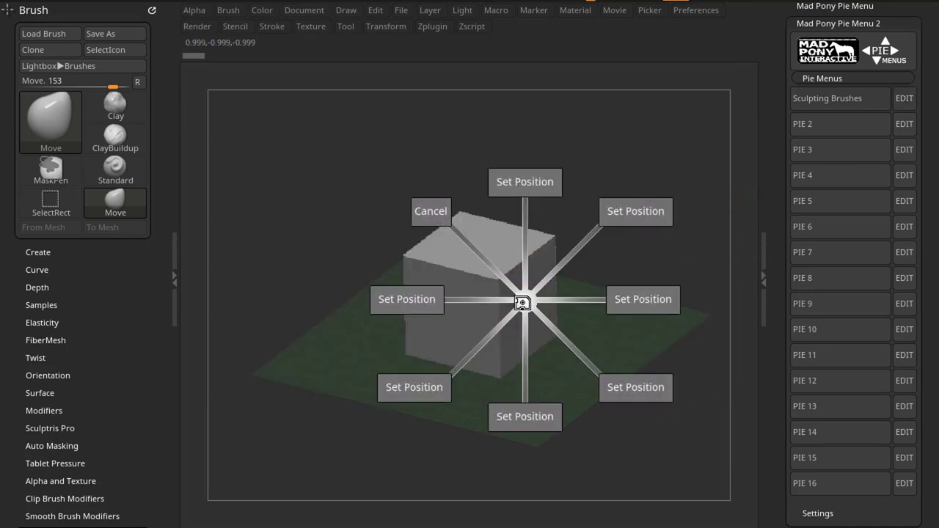
{"action": "left_click", "coordinate": [431, 208]}
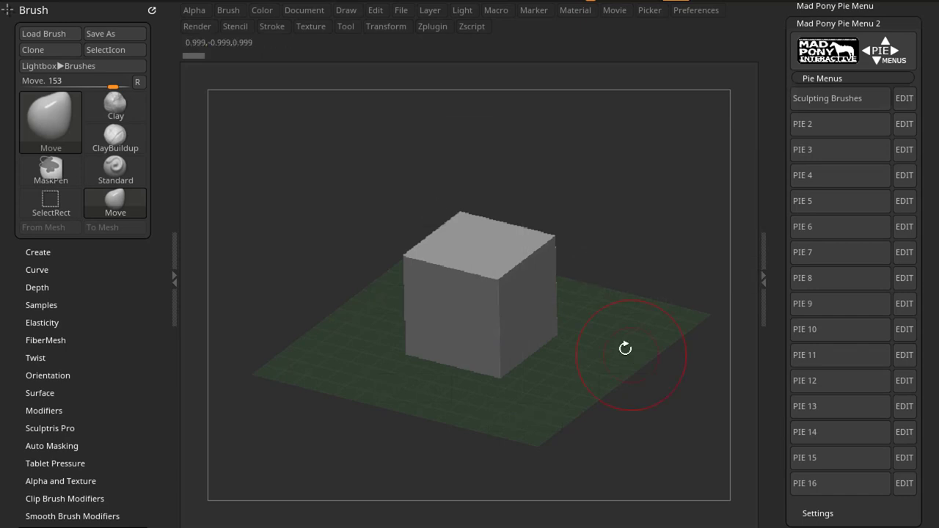
Examine the Feedback option in the pie menu plugin's settings and try opening the pie near the canvas edge
{"action": "left_click", "coordinate": [844, 512]}
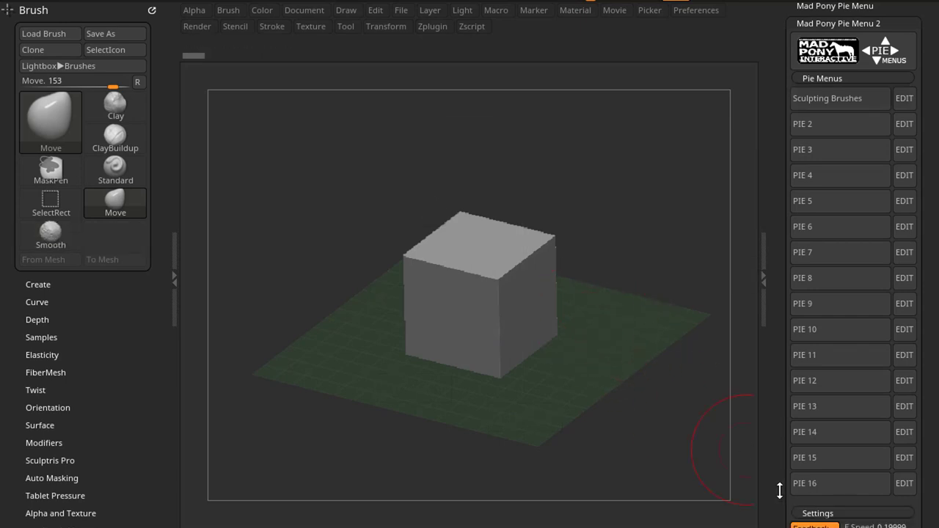
{"action": "left_click_drag", "start_coordinate": [779, 490], "coordinate": [773, 451]}
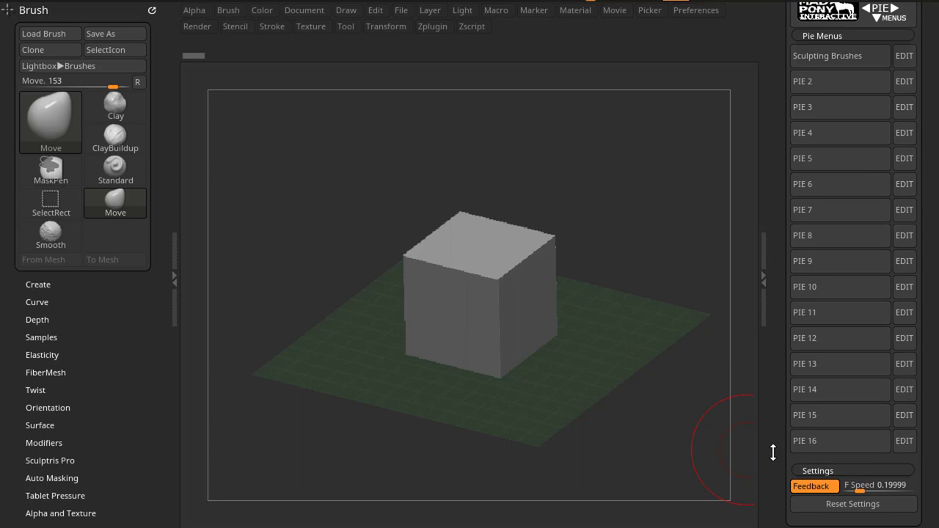
{"action": "left_click", "coordinate": [816, 486]}
{"action": "left_click", "coordinate": [336, 504]}
{"action": "left_click", "coordinate": [336, 504]}
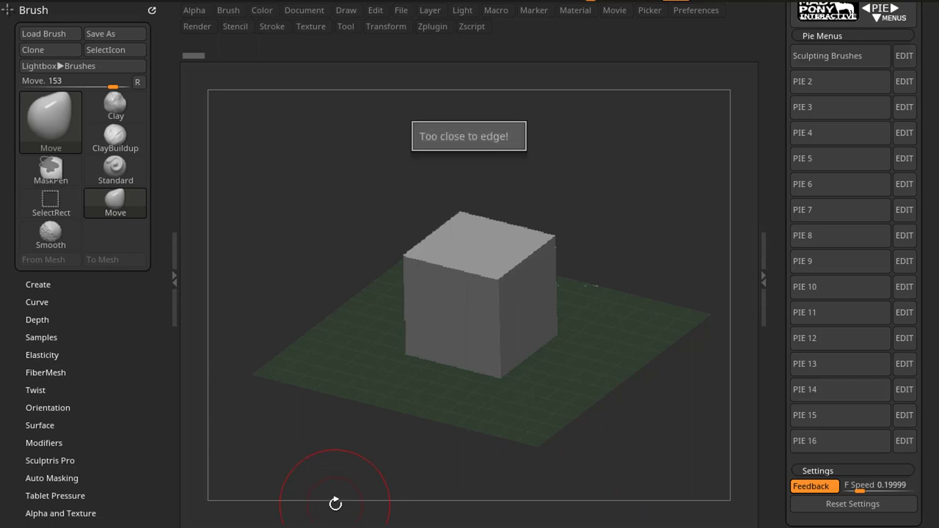
{"action": "left_click", "coordinate": [335, 504]}
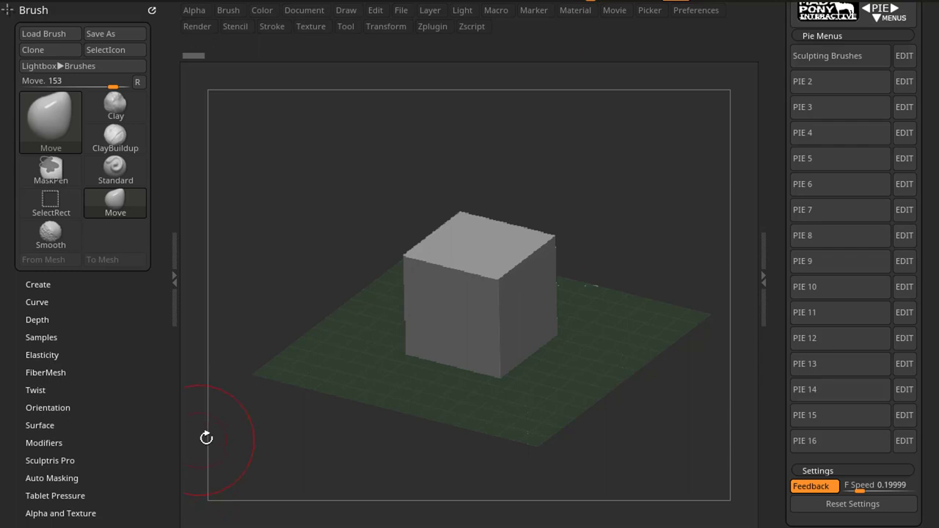
{"action": "left_click", "coordinate": [812, 485]}
{"action": "left_click", "coordinate": [819, 470]}
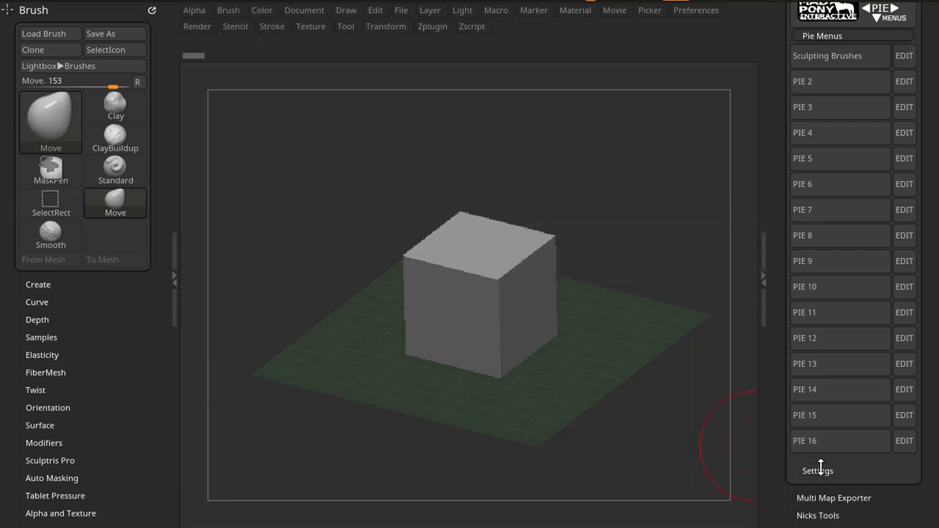
Assign the Clay brush to the top position of the Sculpting Brushes pie
{"action": "left_click", "coordinate": [903, 56]}
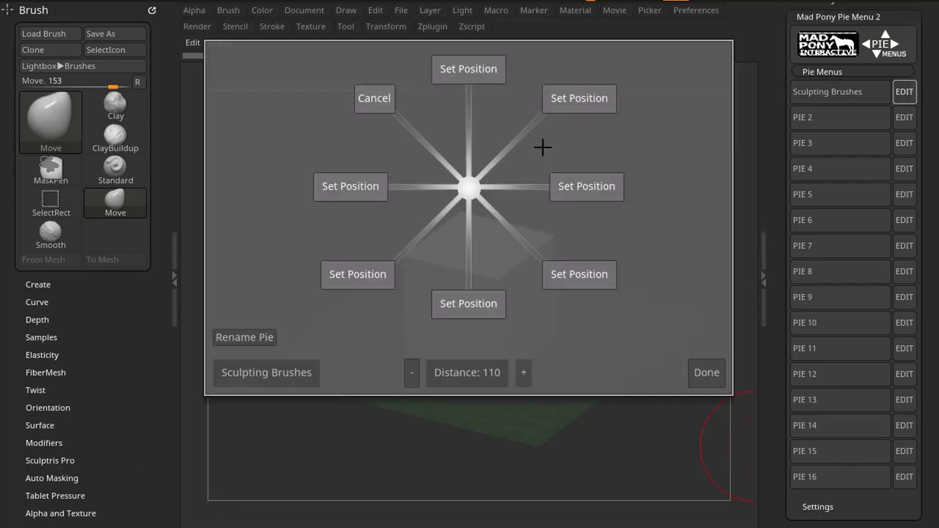
{"action": "left_click", "coordinate": [466, 70]}
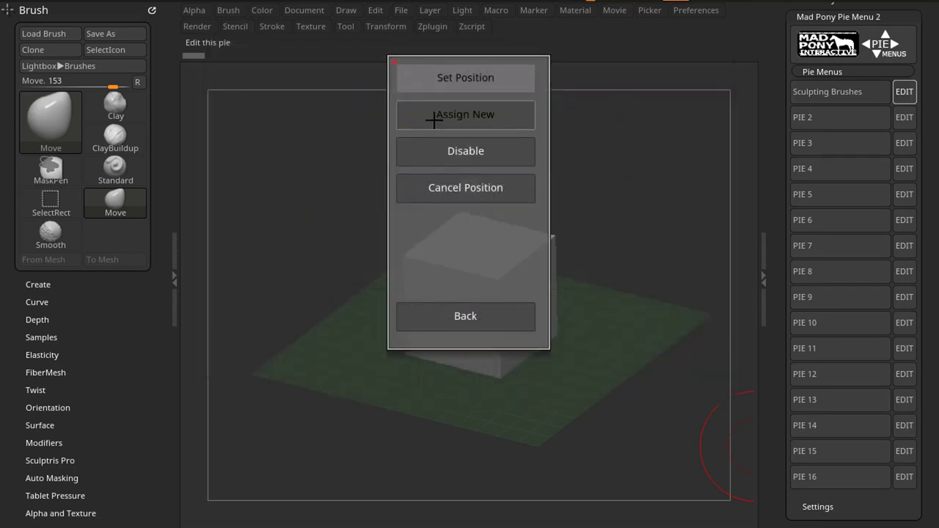
{"action": "left_click", "coordinate": [433, 116]}
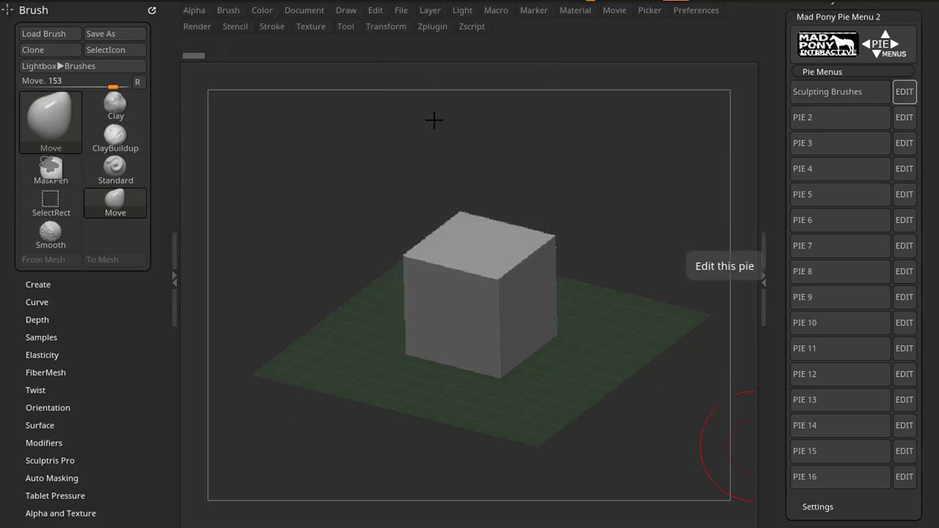
{"action": "left_click", "coordinate": [119, 112]}
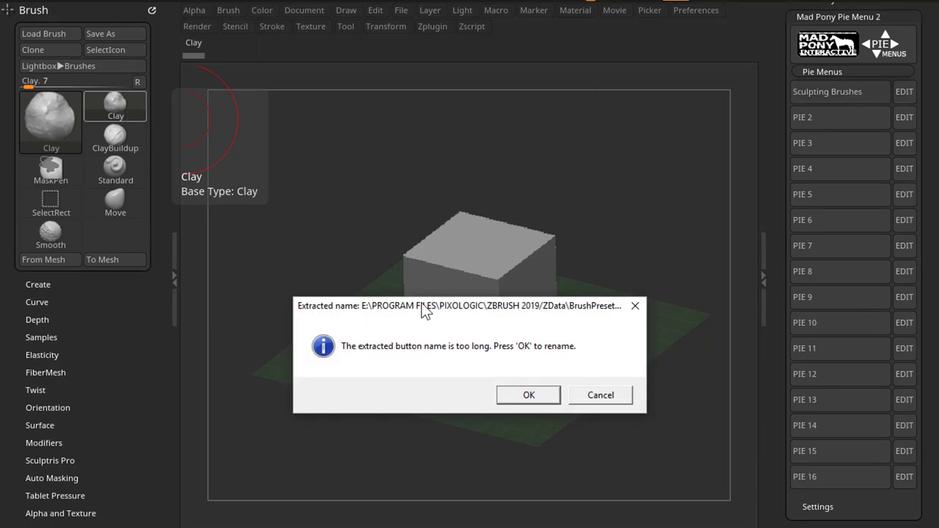
Shorten the new pie position's name to Clay by removing the folder path, and reopen the Sculpting Brushes pie for editing
{"action": "left_click_drag", "start_coordinate": [421, 304], "coordinate": [419, 224]}
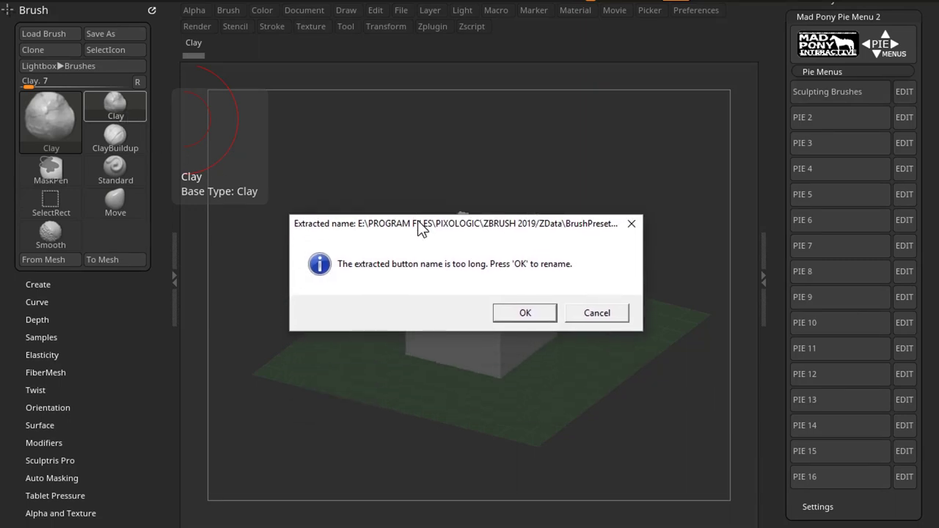
{"action": "left_click", "coordinate": [517, 312]}
{"action": "left_click_drag", "start_coordinate": [379, 135], "coordinate": [41, 130]}
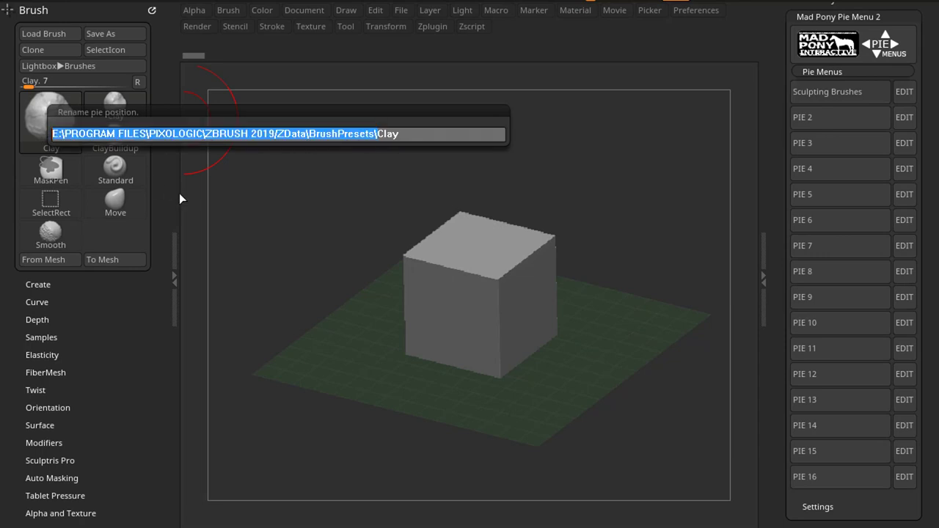
{"action": "key", "text": "BackSpace"}
{"action": "key", "text": "Return"}
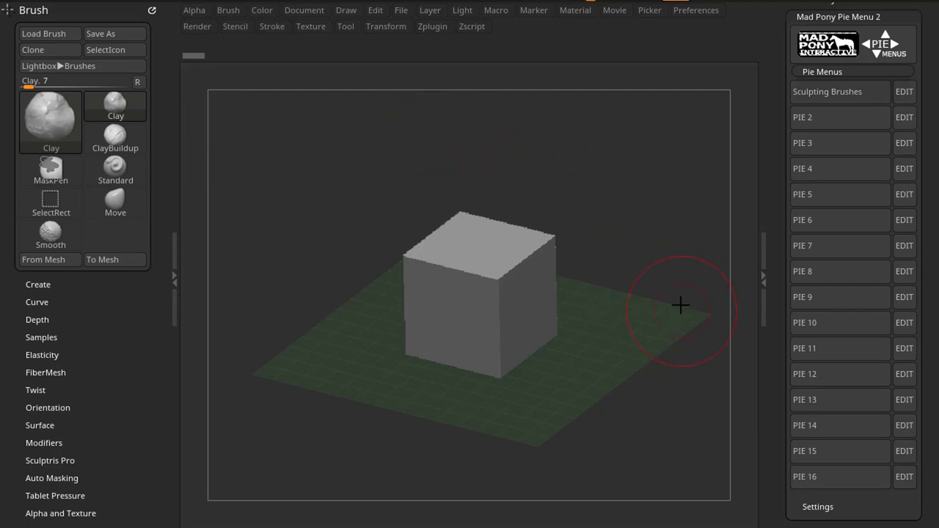
{"action": "left_click", "coordinate": [905, 94]}
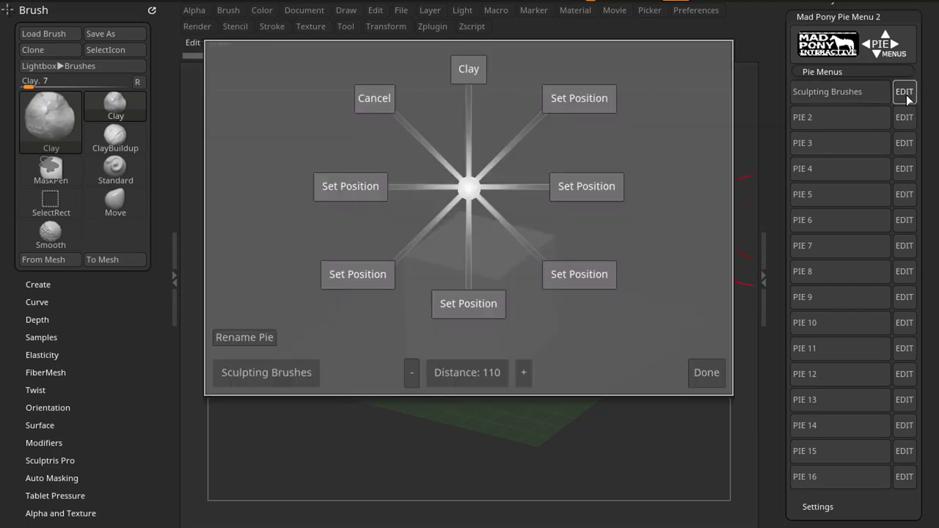
Assign the Clay brush to the upper-right position of the Sculpting Brushes pie as well, and reopen the pie for editing
{"action": "left_click", "coordinate": [471, 72]}
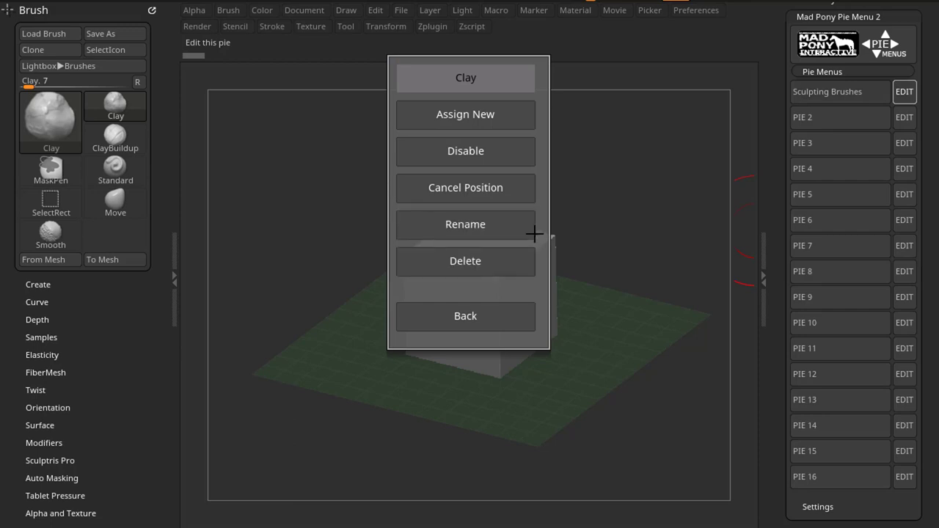
{"action": "left_click", "coordinate": [501, 314]}
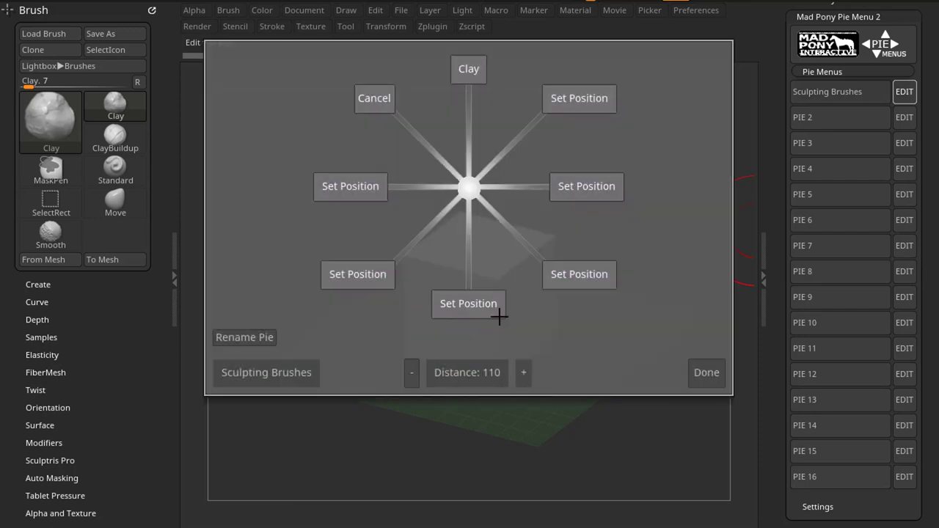
{"action": "left_click", "coordinate": [590, 103]}
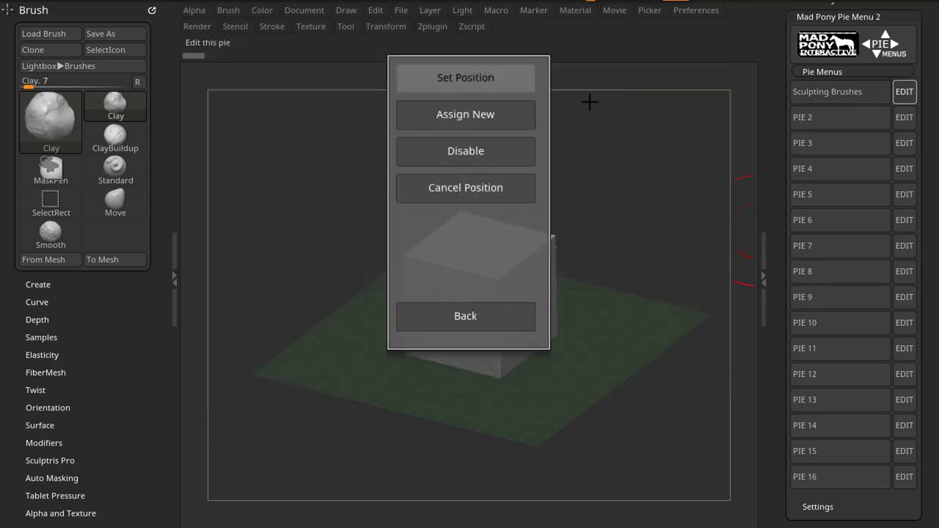
{"action": "left_click", "coordinate": [412, 116]}
{"action": "left_click", "coordinate": [132, 110]}
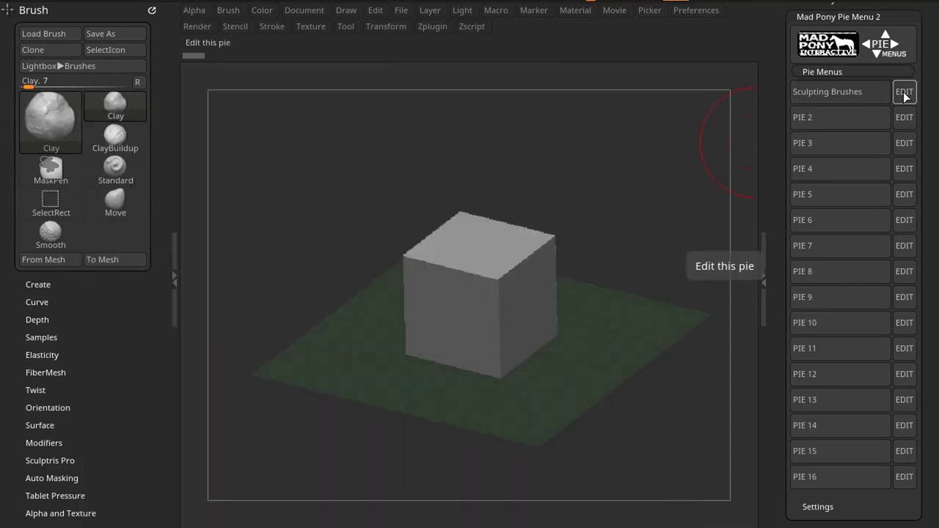
{"action": "left_click", "coordinate": [903, 92]}
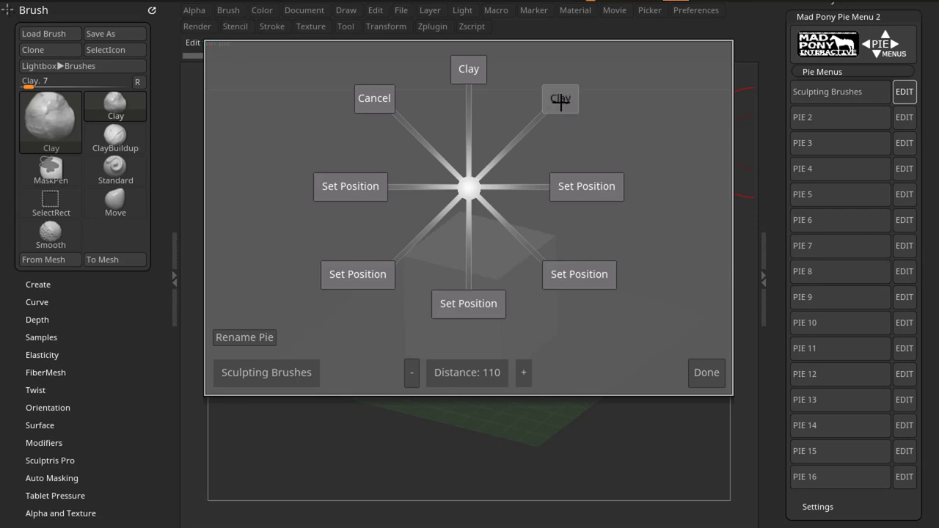
Rename the button in the pie's top position to Clay Brush and return to the pie layout
{"action": "left_click", "coordinate": [462, 73]}
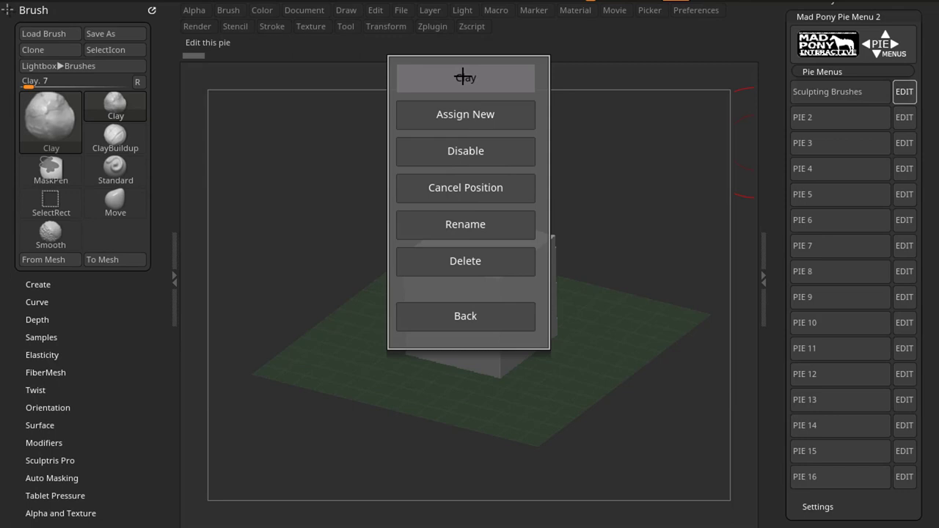
{"action": "left_click", "coordinate": [476, 225]}
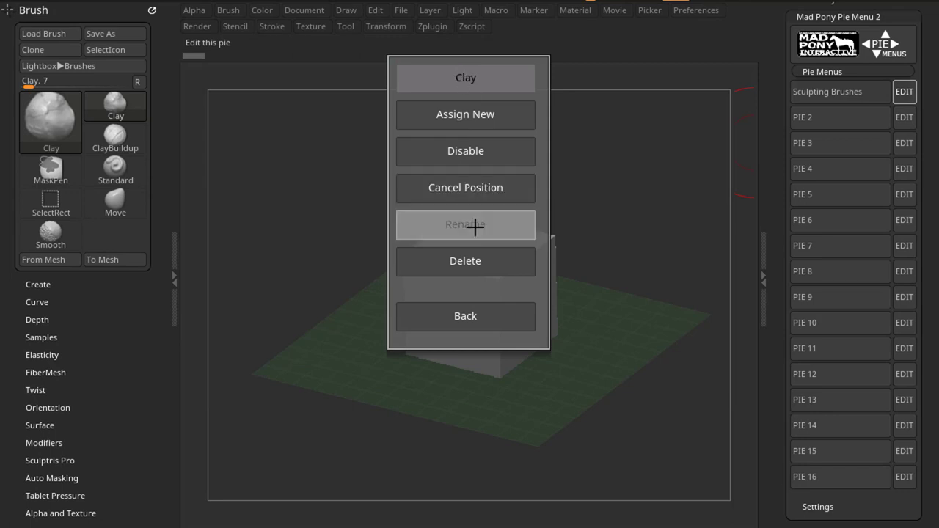
{"action": "key", "text": "End"}
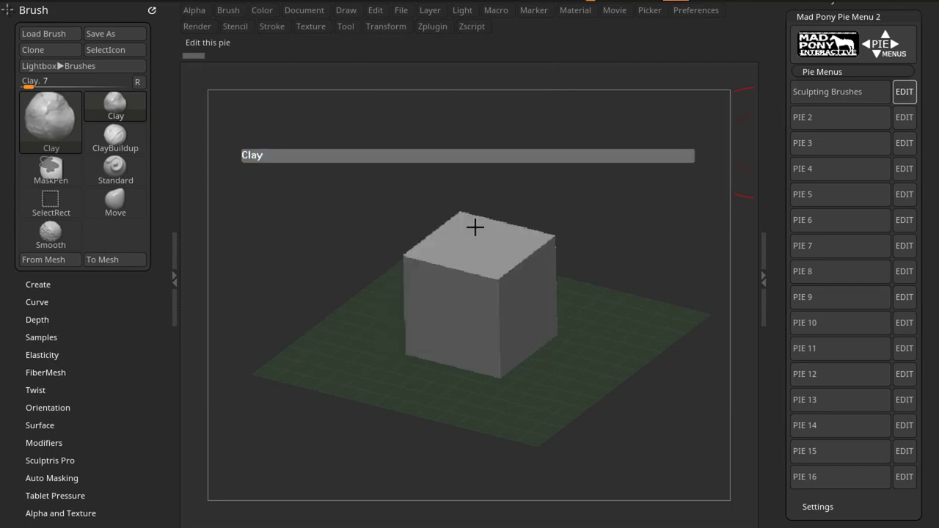
{"action": "type", "text": "Brush"}
{"action": "key", "text": "Return"}
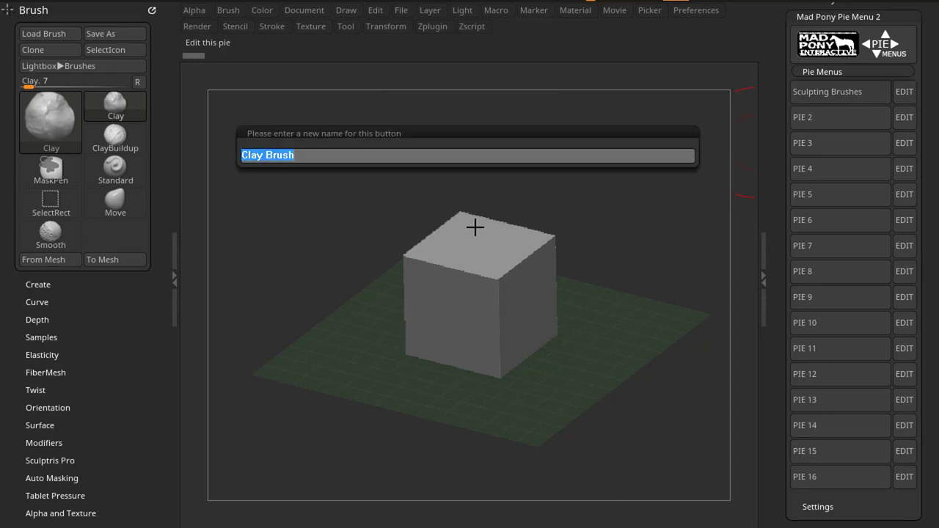
{"action": "left_click", "coordinate": [488, 304]}
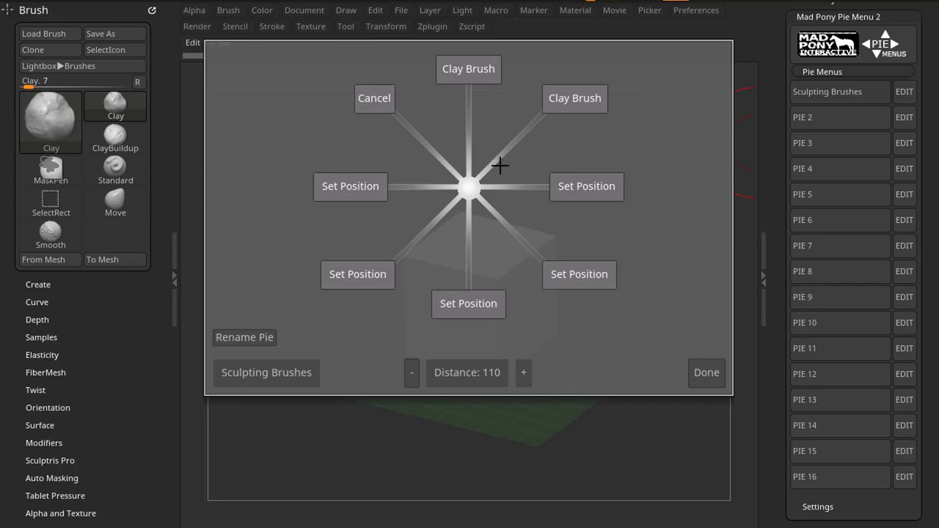
Delete the Clay Brush button with all its assignments and return to the pie layout
{"action": "left_click", "coordinate": [462, 69]}
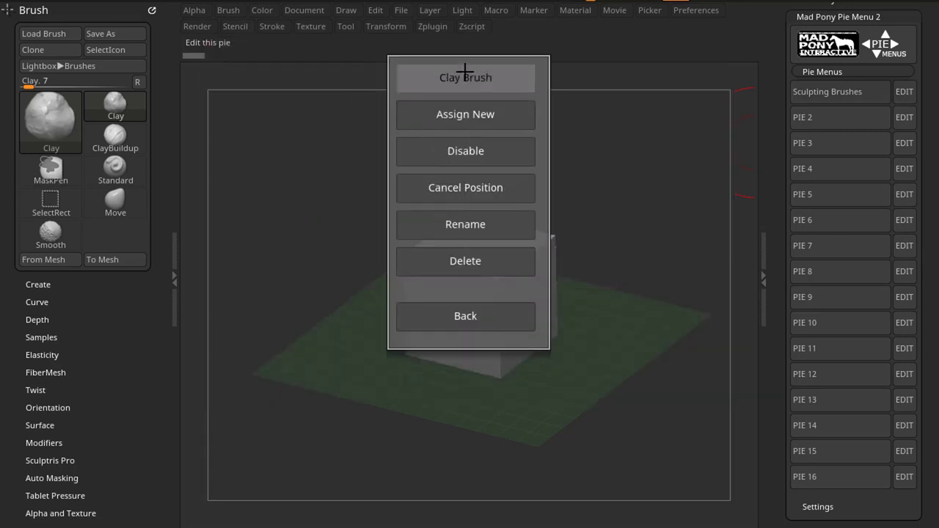
{"action": "left_click", "coordinate": [487, 268]}
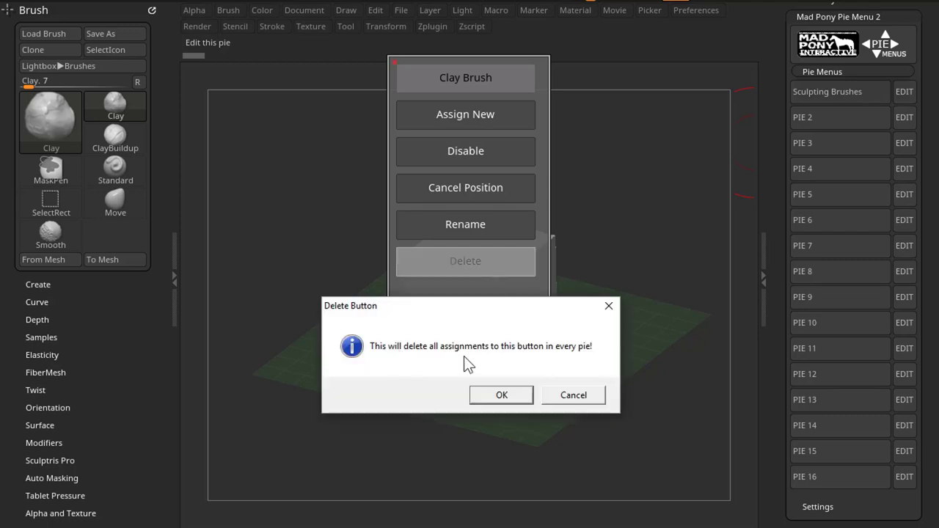
{"action": "left_click", "coordinate": [513, 397]}
{"action": "left_click", "coordinate": [481, 321]}
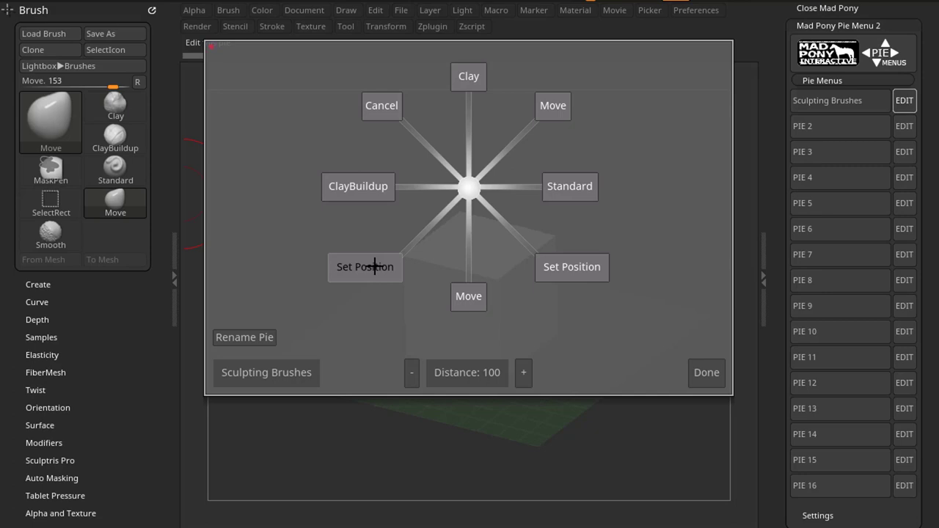
Disable the lower-left and lower-right positions of the Sculpting Brushes pie, finish editing, and test the pie on the canvas
{"action": "left_click", "coordinate": [375, 266]}
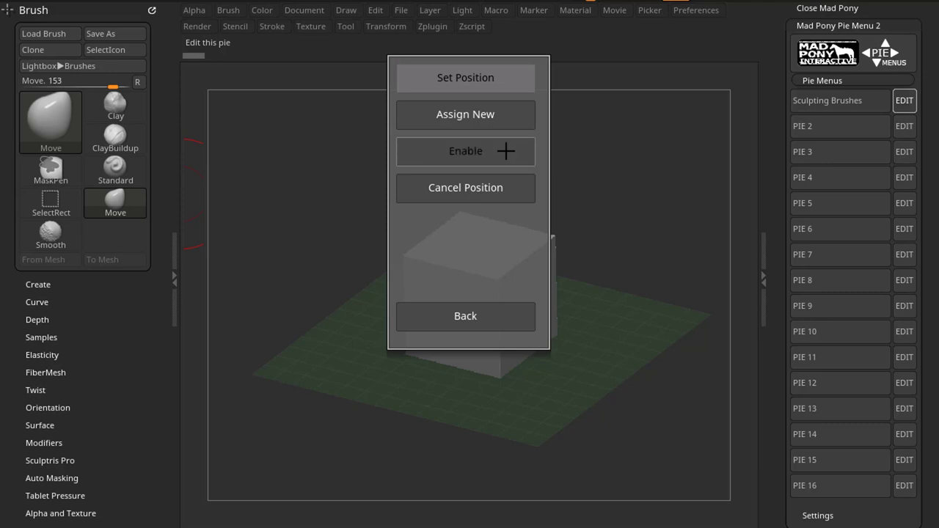
{"action": "left_click", "coordinate": [505, 150]}
{"action": "left_click", "coordinate": [486, 321]}
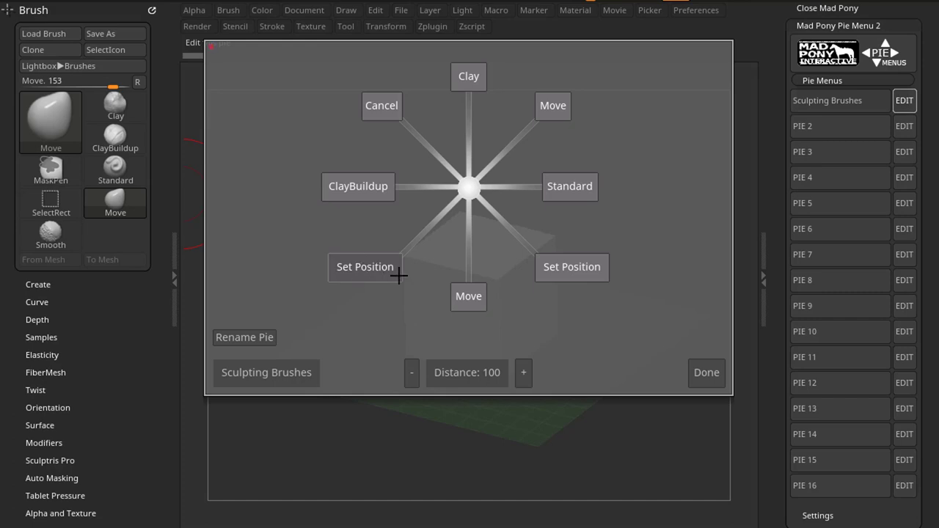
{"action": "left_click", "coordinate": [579, 266]}
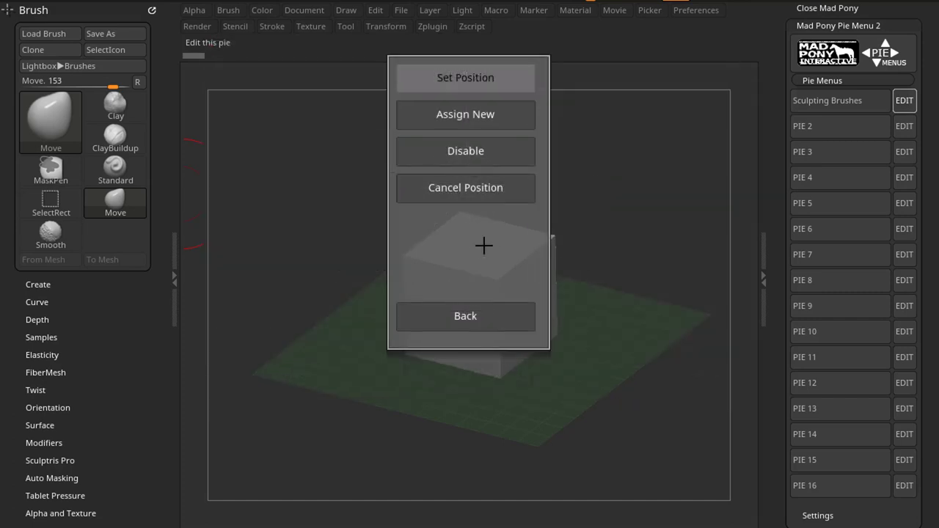
{"action": "left_click", "coordinate": [467, 151]}
{"action": "left_click", "coordinate": [468, 315]}
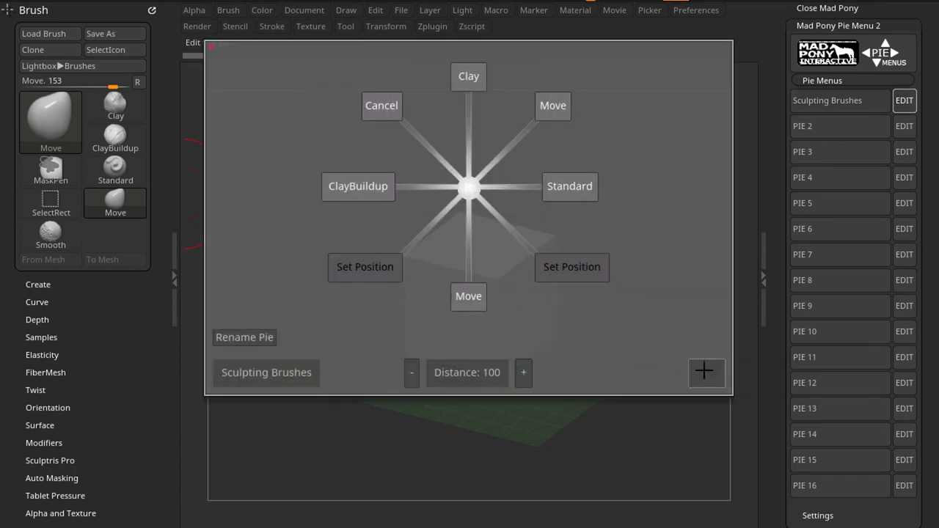
{"action": "left_click", "coordinate": [704, 369]}
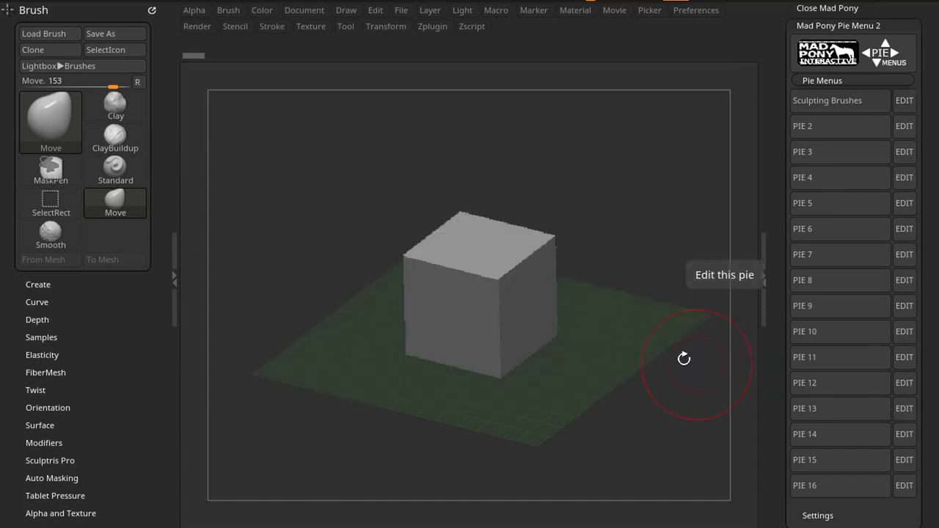
{"action": "key", "text": "b"}
{"action": "left_click", "coordinate": [552, 277]}
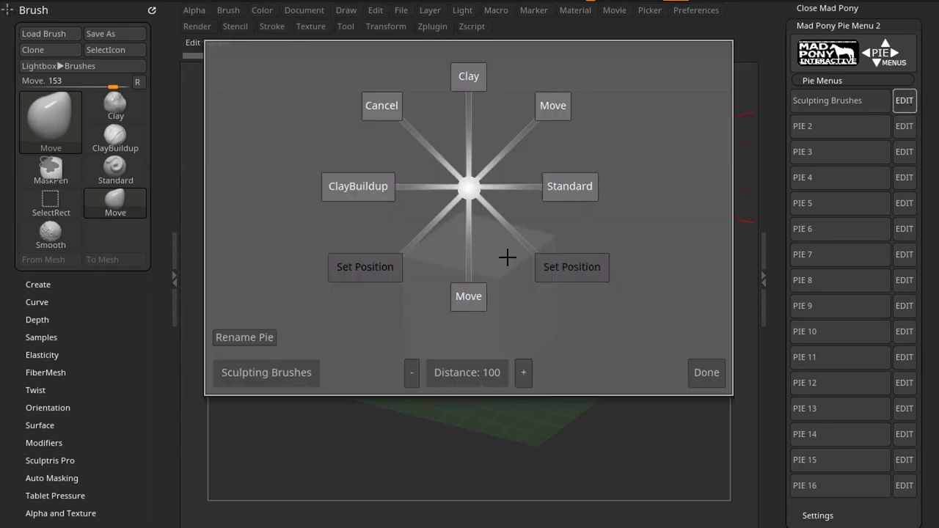
Assign the PIE 2 menu to the bottom position of the Sculpting Brushes pie and test opening it from there
{"action": "left_click", "coordinate": [475, 291]}
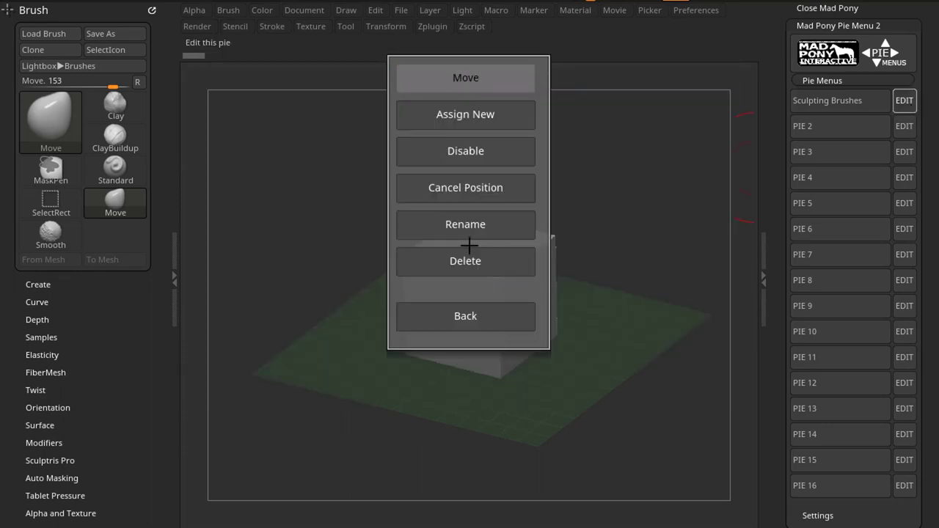
{"action": "left_click", "coordinate": [482, 117]}
{"action": "left_click", "coordinate": [832, 125]}
{"action": "key", "text": "b"}
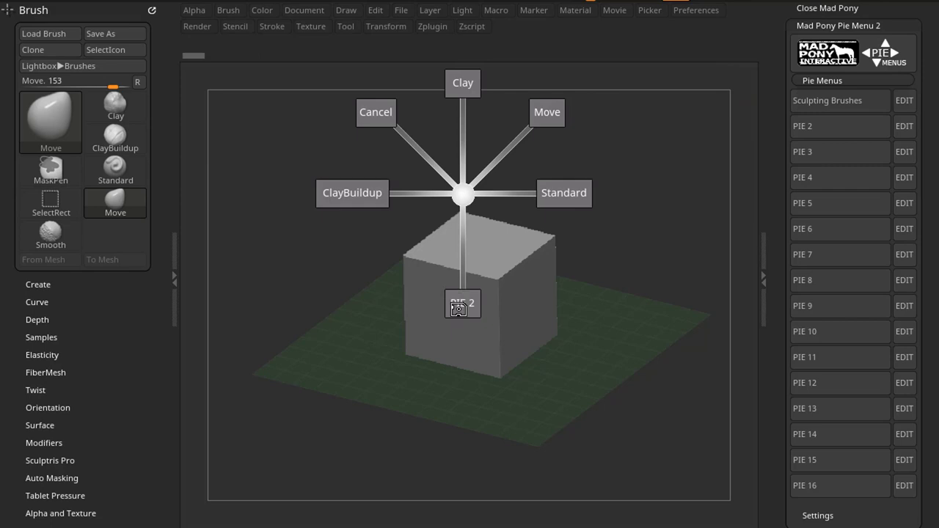
{"action": "left_click", "coordinate": [465, 371]}
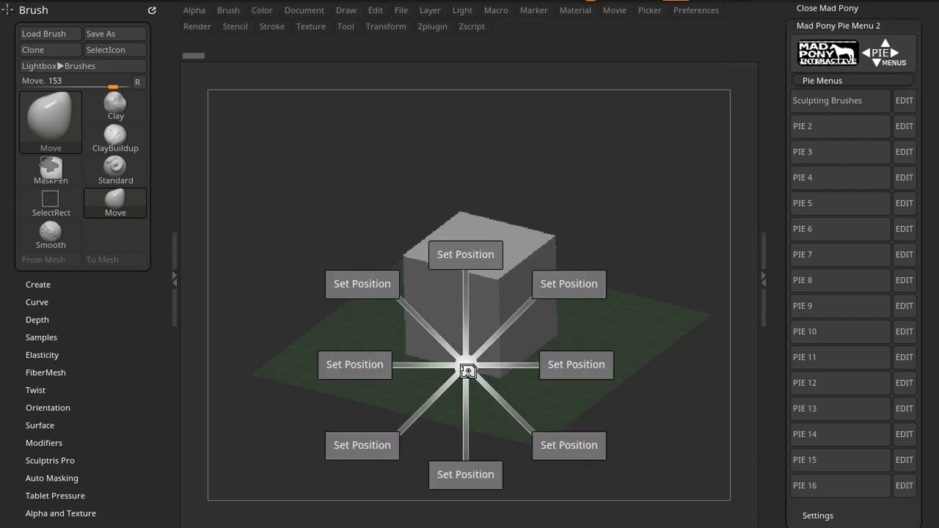
{"action": "left_click", "coordinate": [465, 254]}
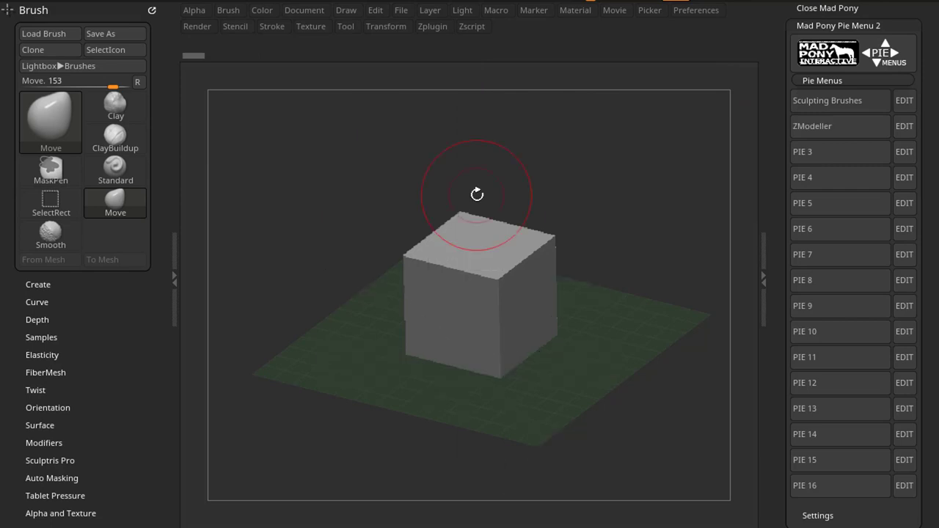
Assign the Sculpting Brushes pie to the top position of the ZModeller pie
{"action": "left_click", "coordinate": [907, 132]}
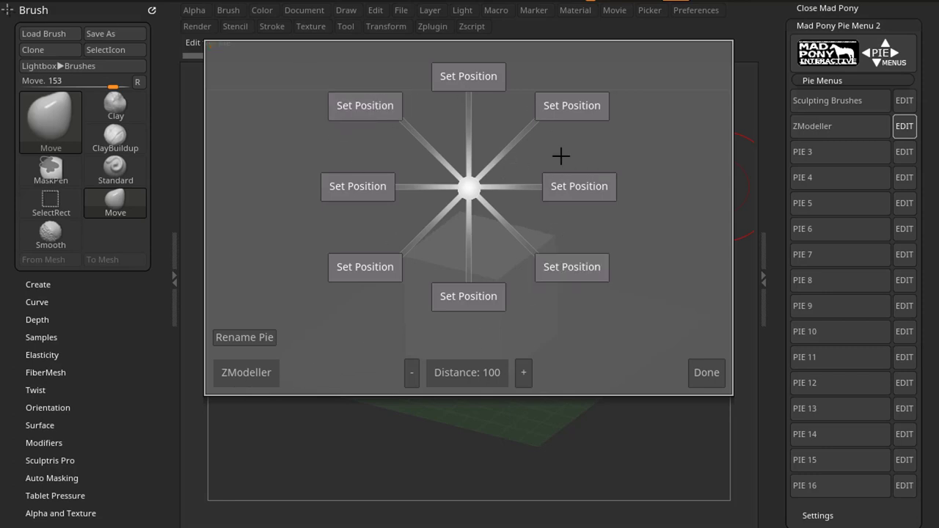
{"action": "left_click", "coordinate": [471, 78]}
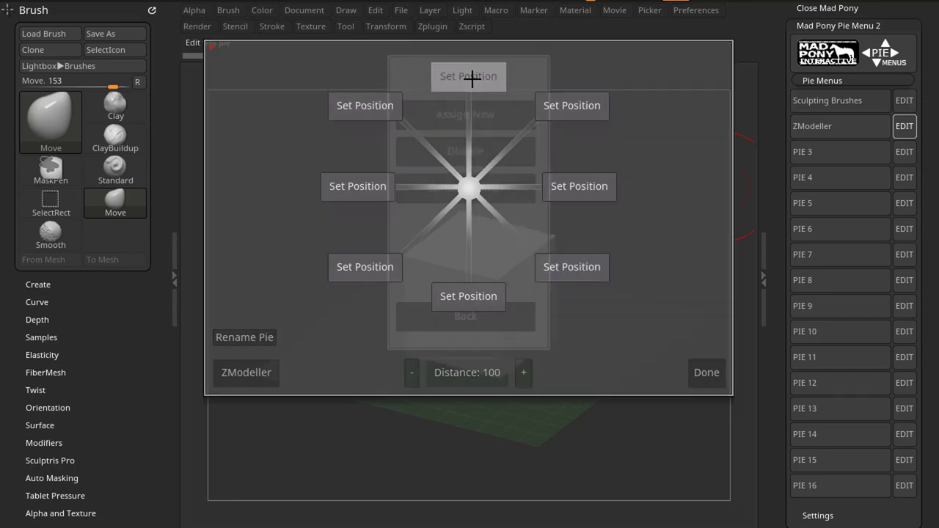
{"action": "left_click", "coordinate": [472, 114]}
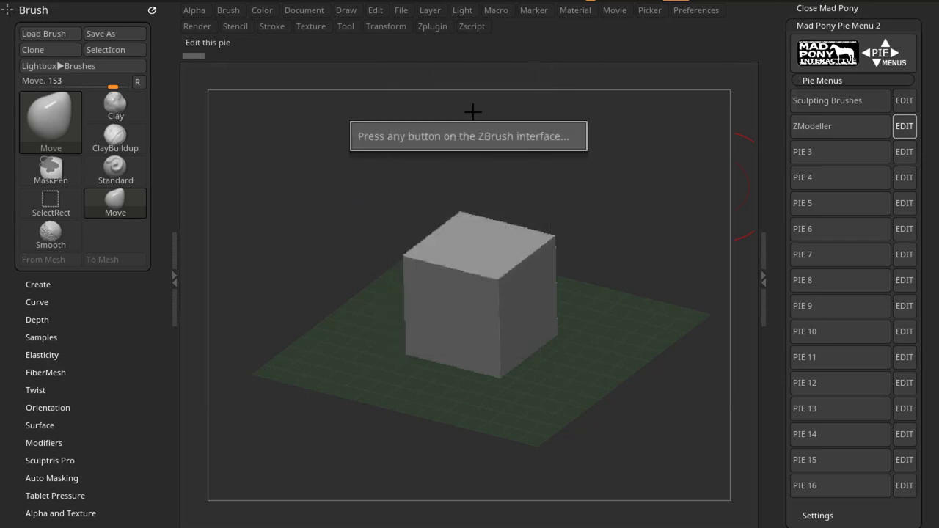
{"action": "left_click", "coordinate": [832, 104]}
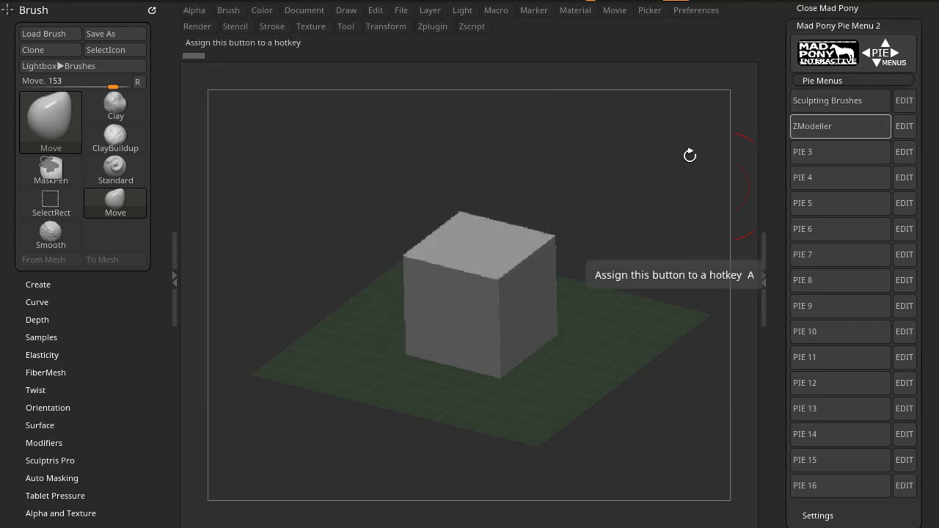
Test the links between the two pies by switching back and forth between Sculpting Brushes and ZModeller on the canvas
{"action": "key", "text": "space"}
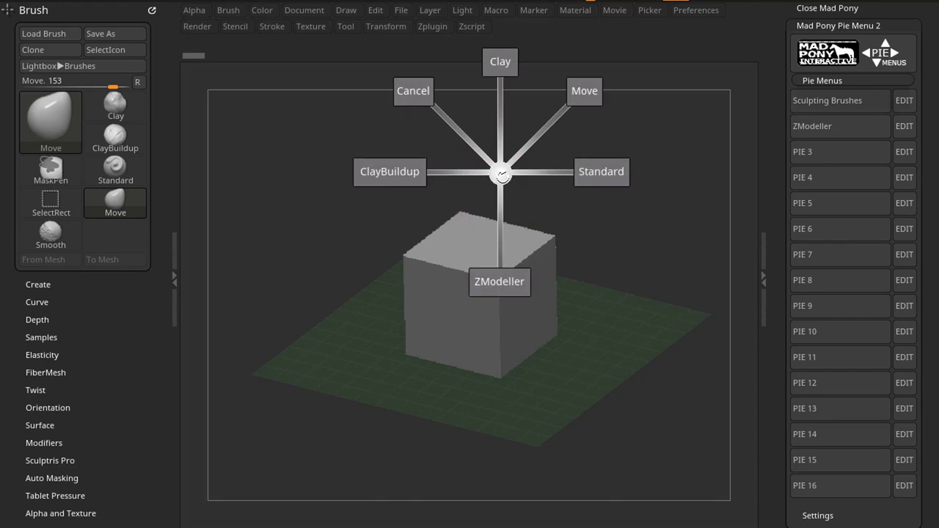
{"action": "key", "text": "space"}
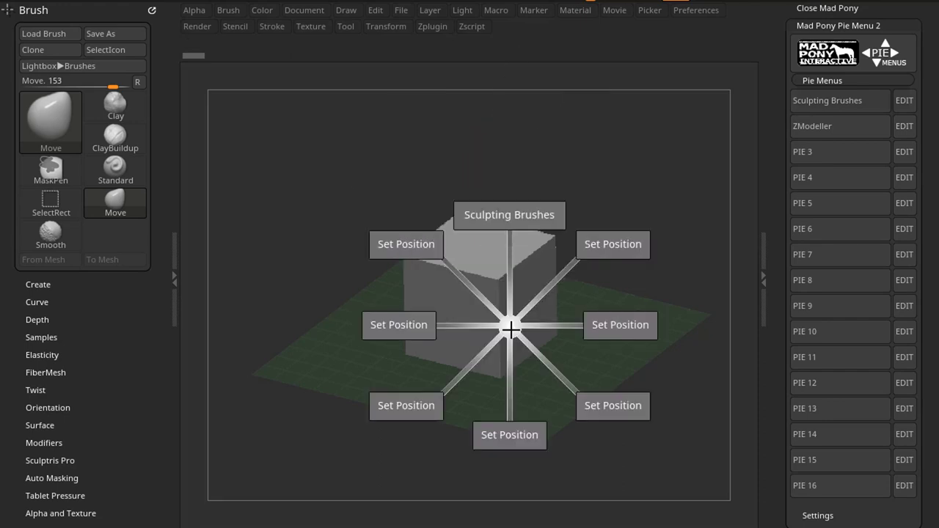
{"action": "left_click", "coordinate": [509, 214]}
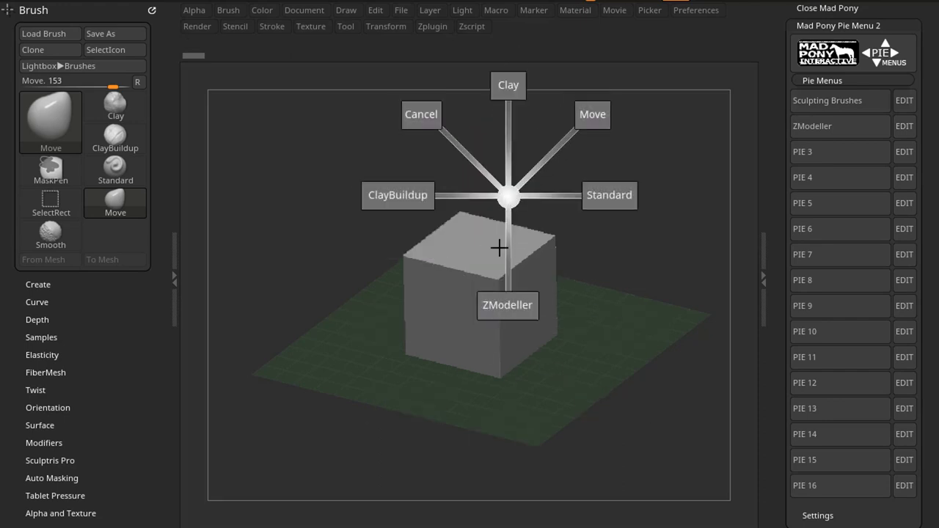
{"action": "key", "text": "space"}
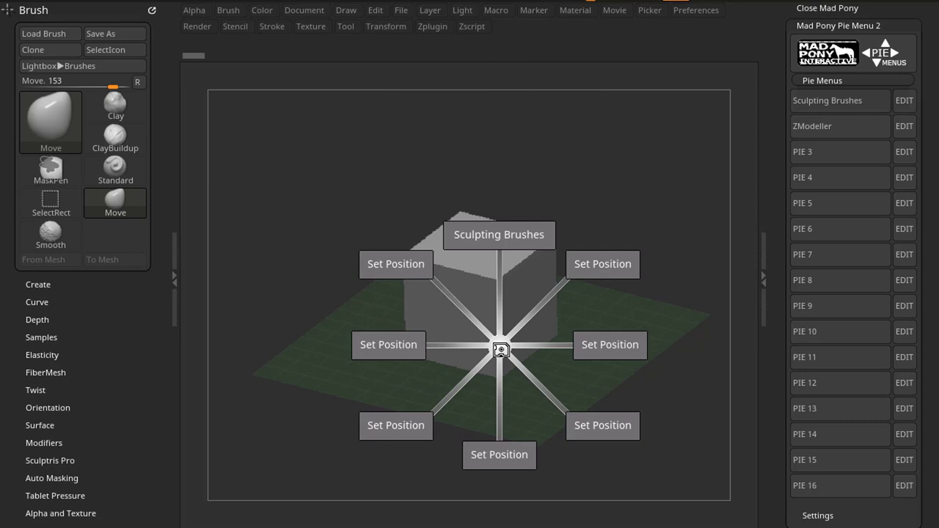
{"action": "left_click", "coordinate": [488, 156]}
{"action": "key", "text": "space"}
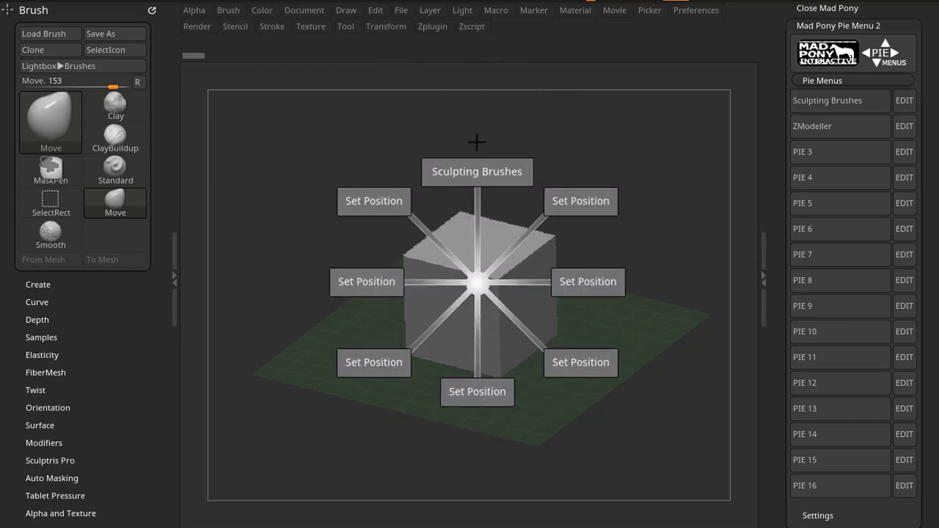
{"action": "left_click", "coordinate": [476, 142]}
{"action": "key", "text": "space"}
{"action": "left_click", "coordinate": [467, 134]}
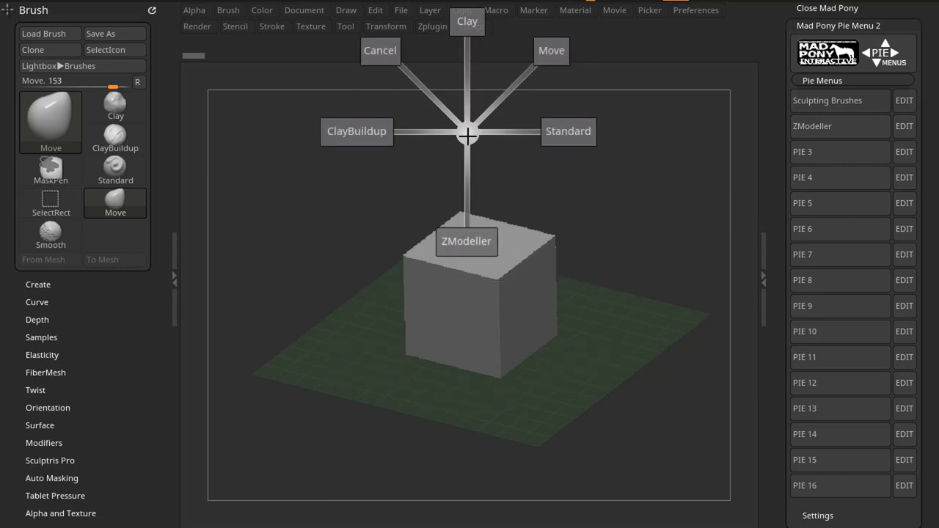
{"action": "key", "text": "space"}
{"action": "left_click", "coordinate": [460, 132]}
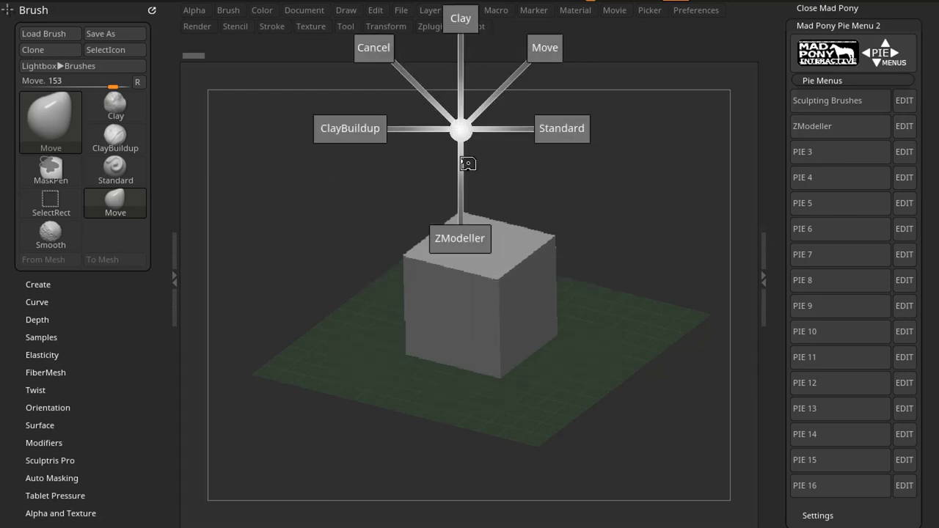
{"action": "key", "text": "space"}
{"action": "left_click", "coordinate": [452, 161]}
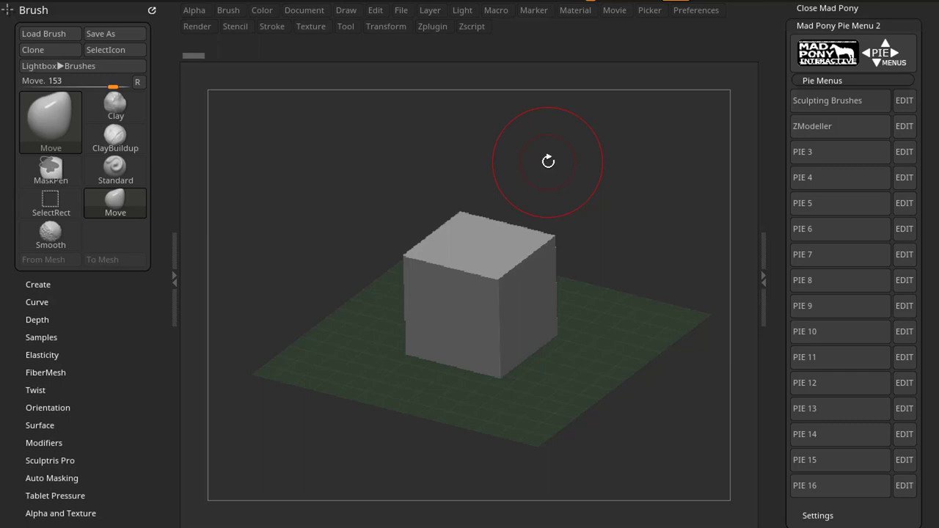
Assign Activate Symmetry from the Transform palette to the left position of the ZModeller pie
{"action": "left_click", "coordinate": [903, 126]}
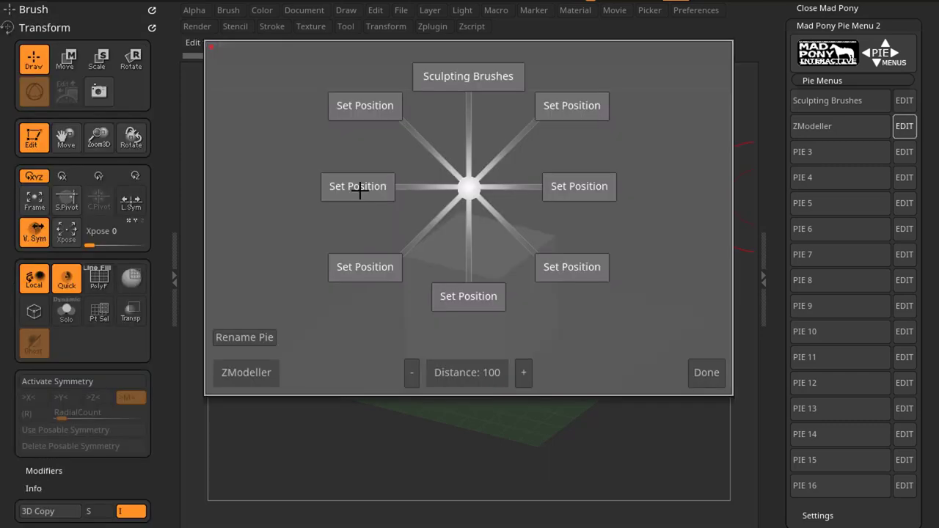
{"action": "left_click", "coordinate": [359, 189]}
{"action": "left_click", "coordinate": [454, 112]}
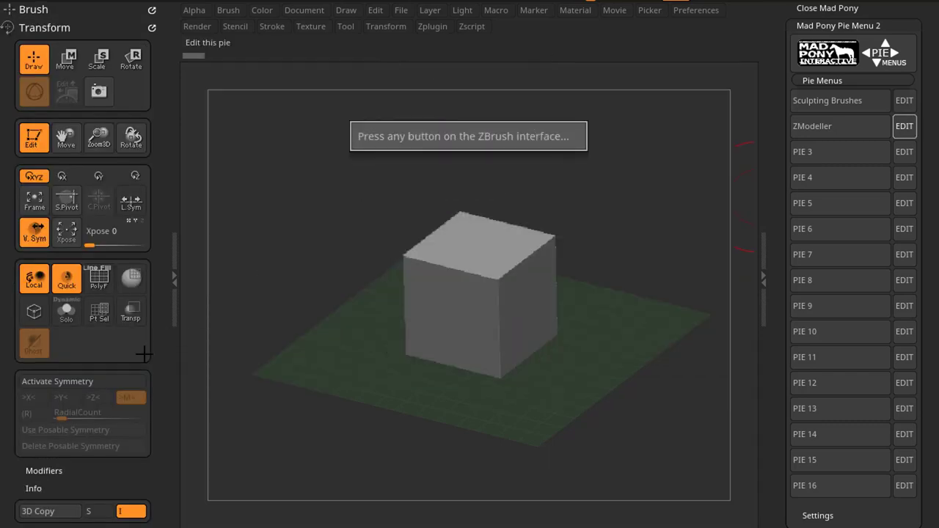
{"action": "left_click", "coordinate": [86, 384]}
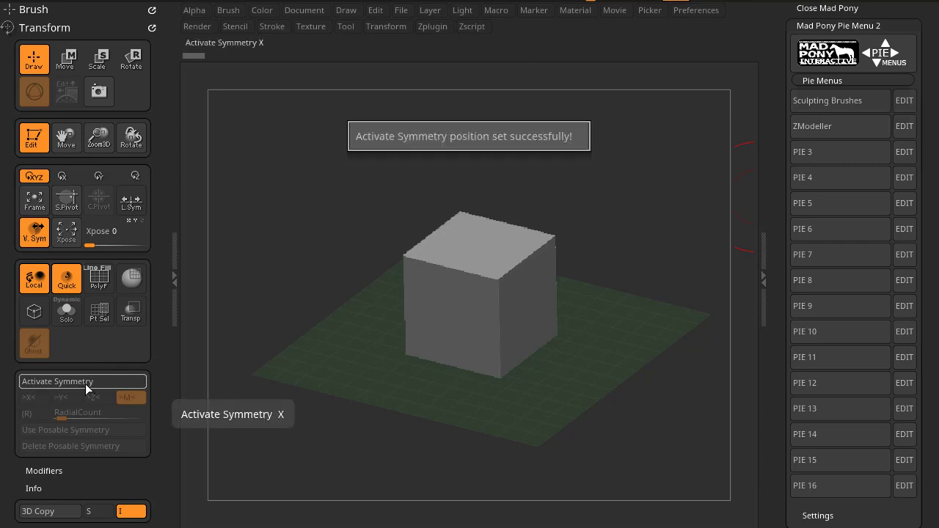
Test the Activate Symmetry slot by toggling symmetry off and on from the ZModeller pie over the cube
{"action": "key", "text": "x"}
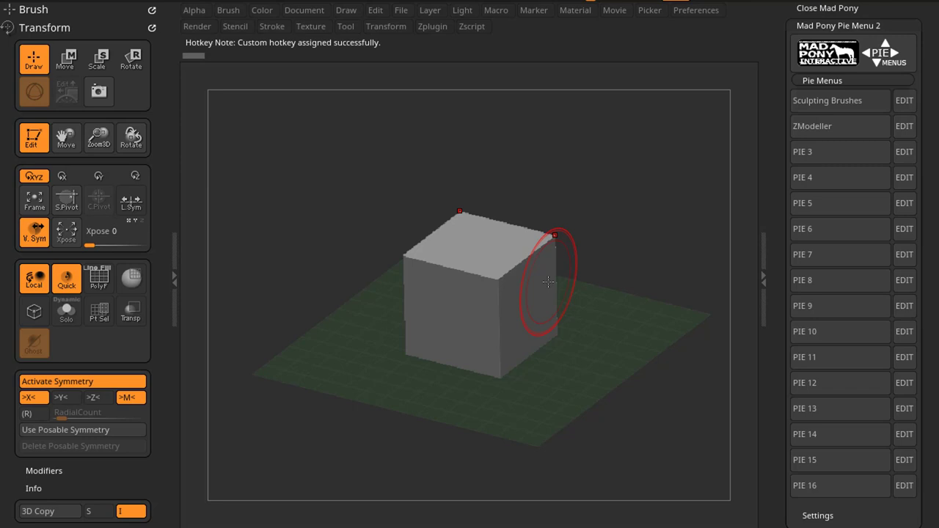
{"action": "key", "text": "v"}
{"action": "left_click", "coordinate": [401, 282]}
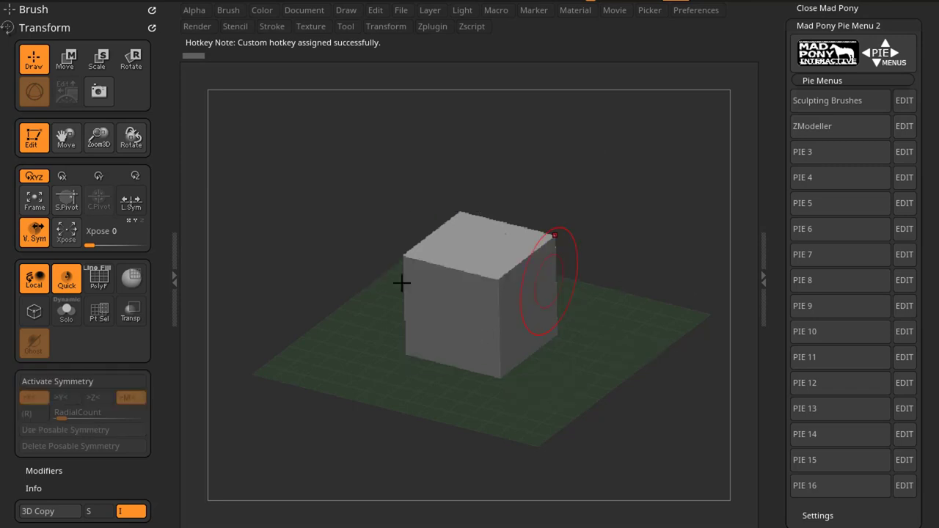
{"action": "key", "text": "v"}
{"action": "left_click", "coordinate": [228, 281]}
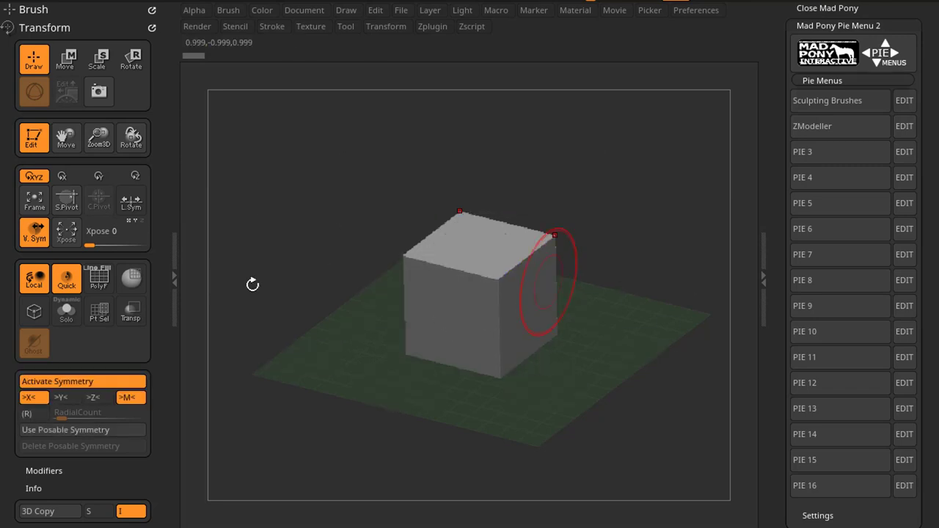